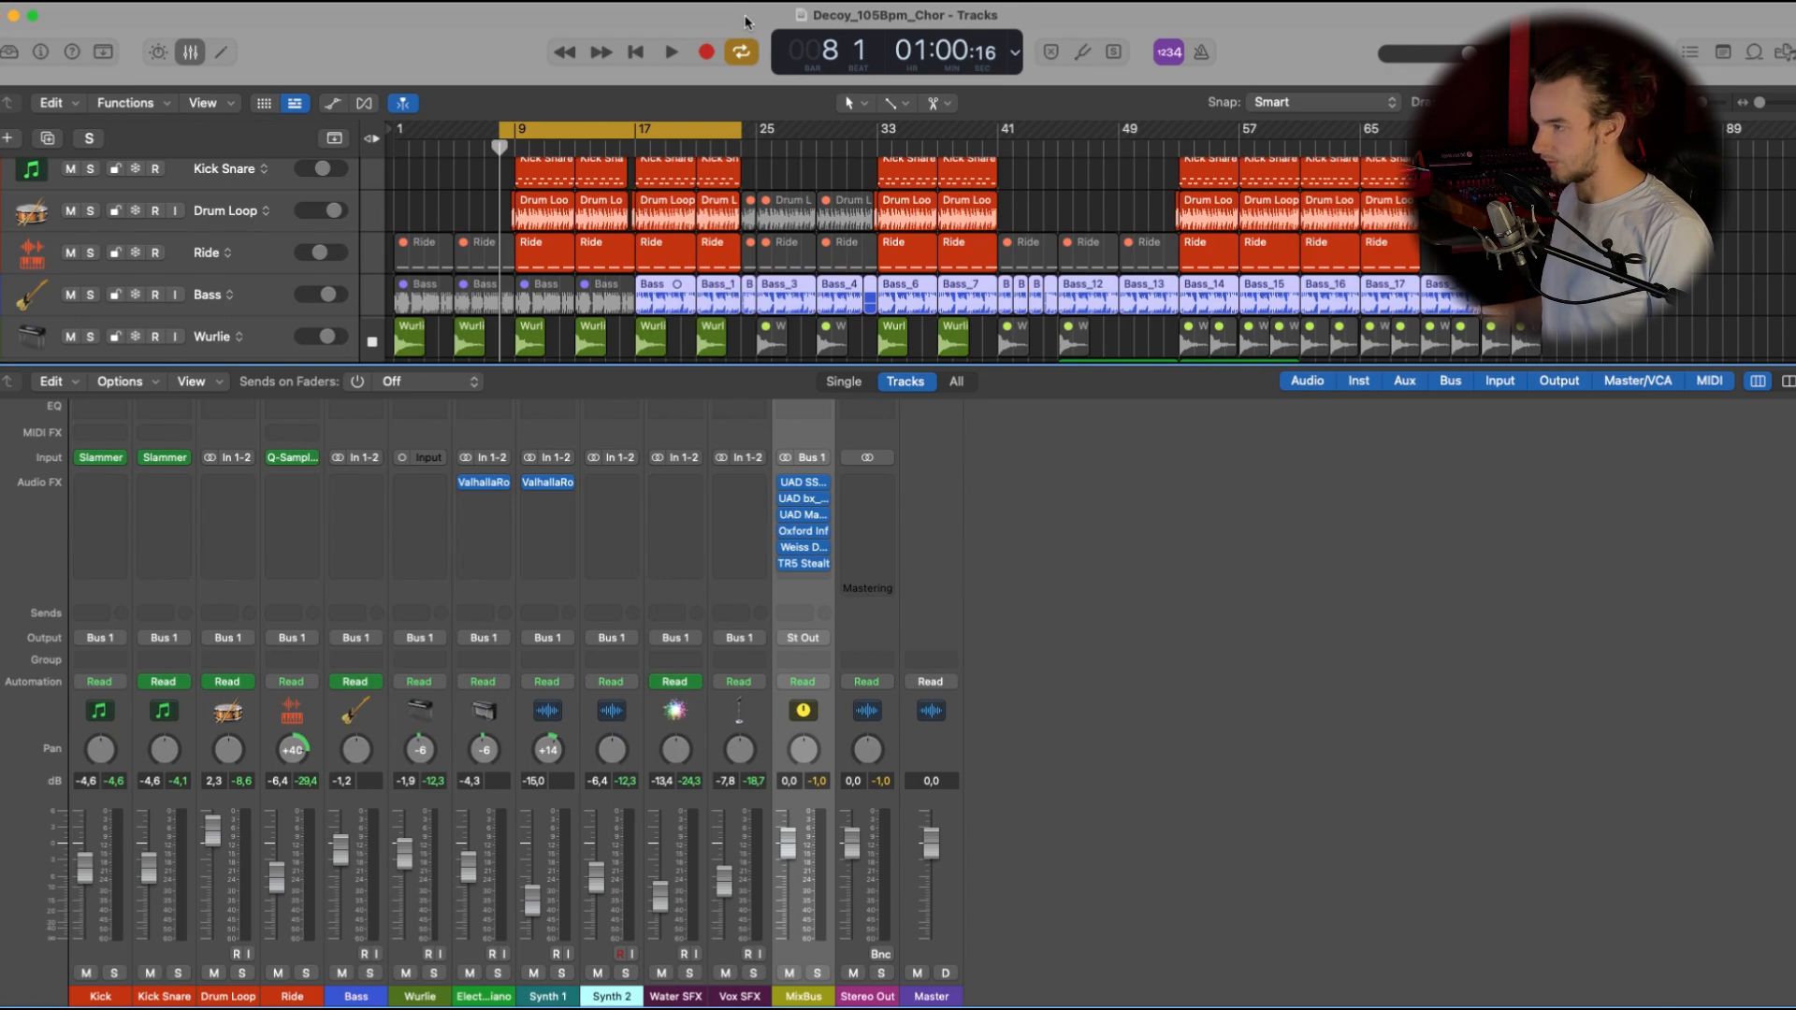
# - Play the mix, open the MixBus's UAD SSL G Bus Compressor and compare the sound with it bypassed and active
pyautogui.press('space')
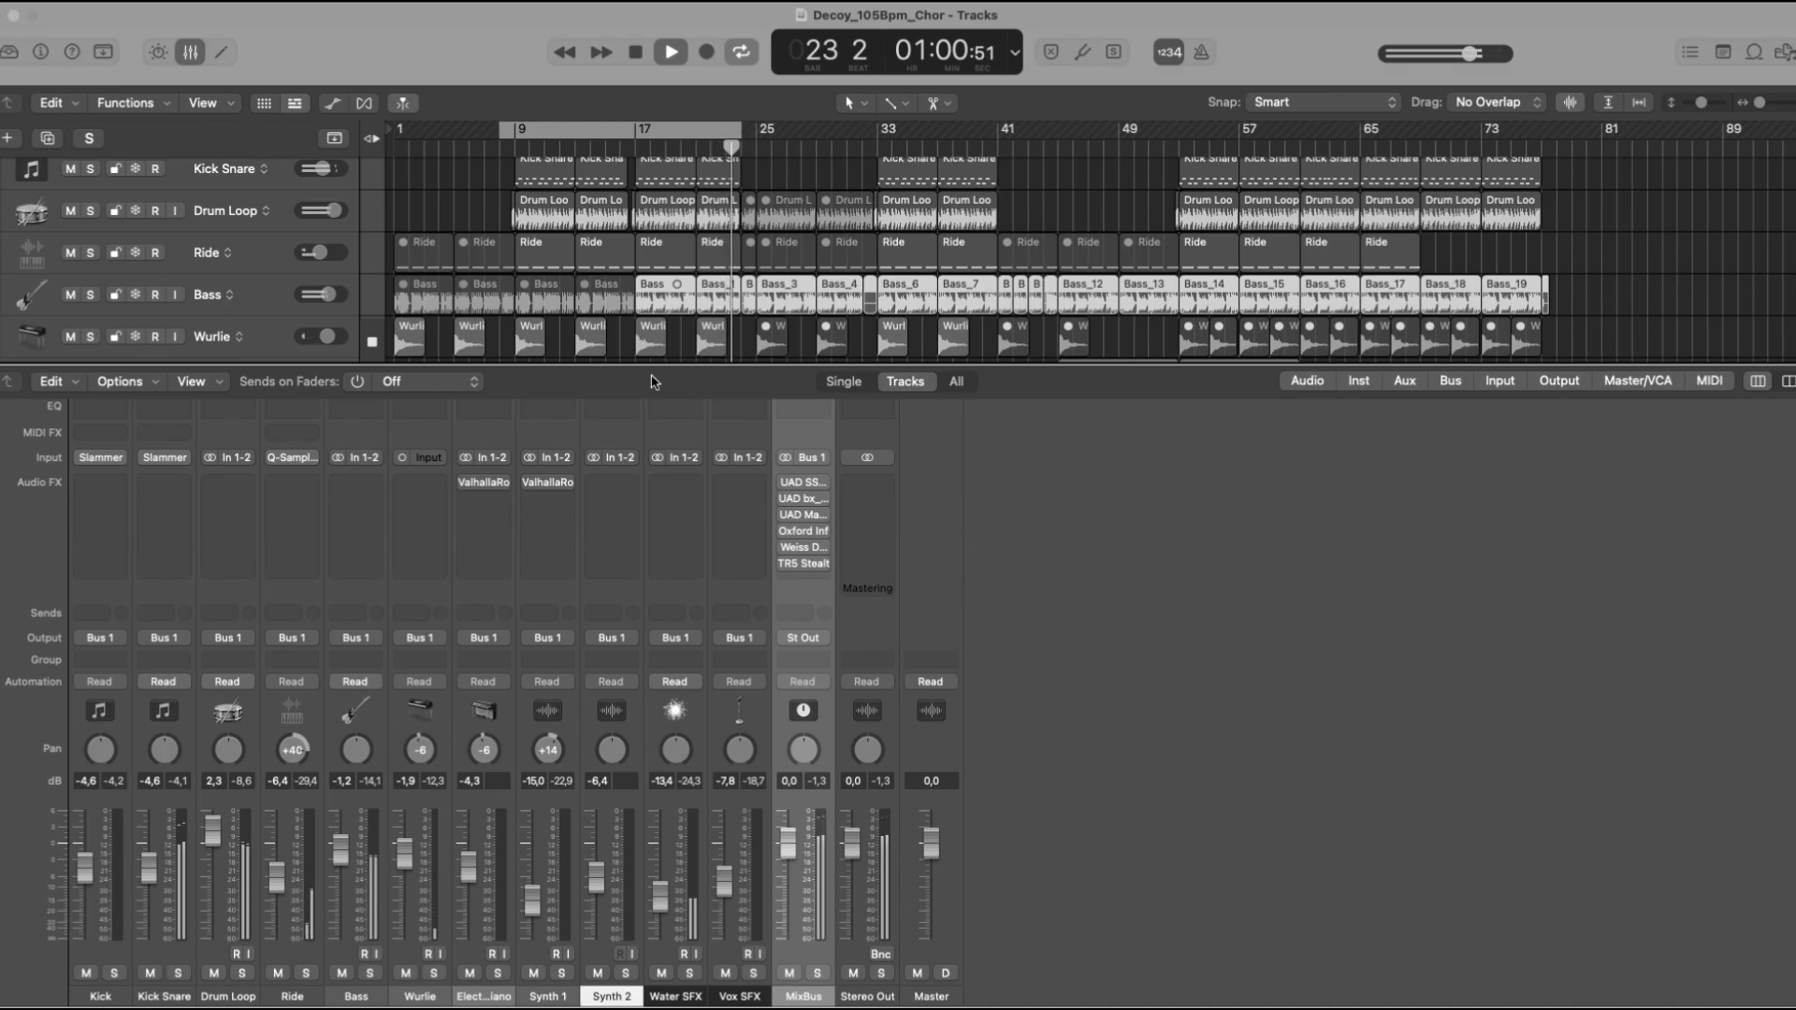
pyautogui.press('space')
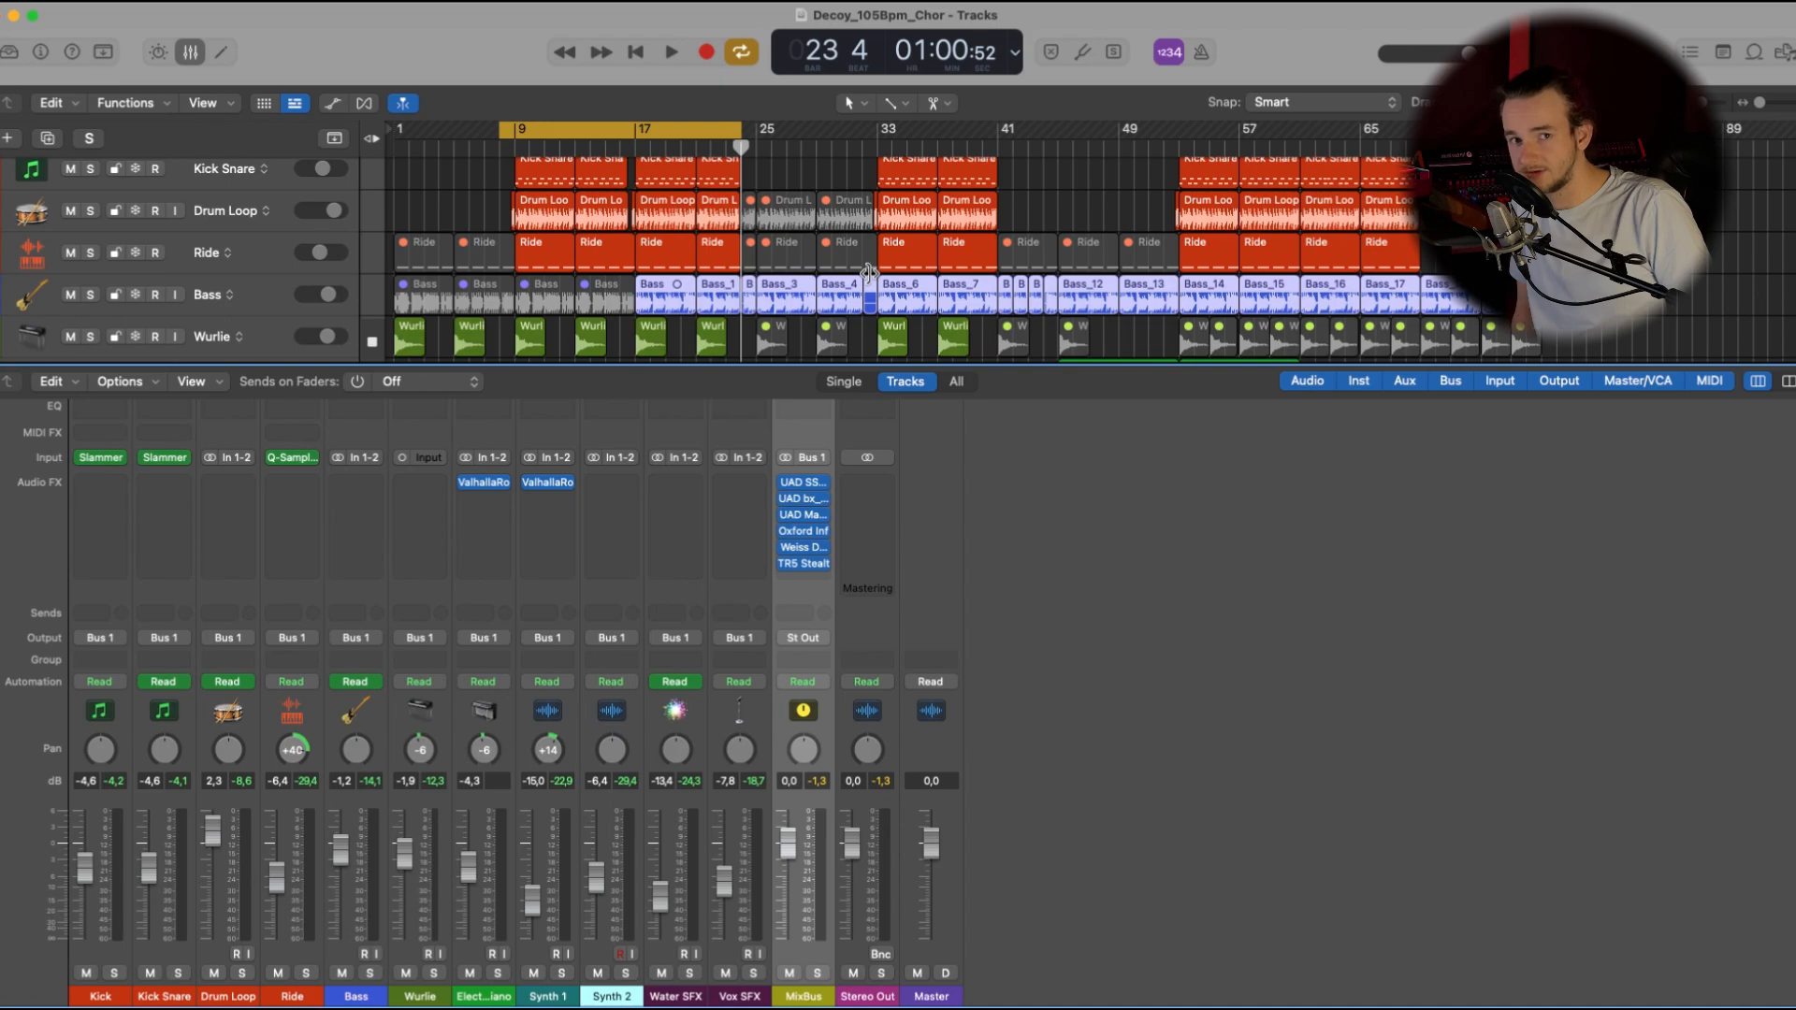
pyautogui.click(810, 484)
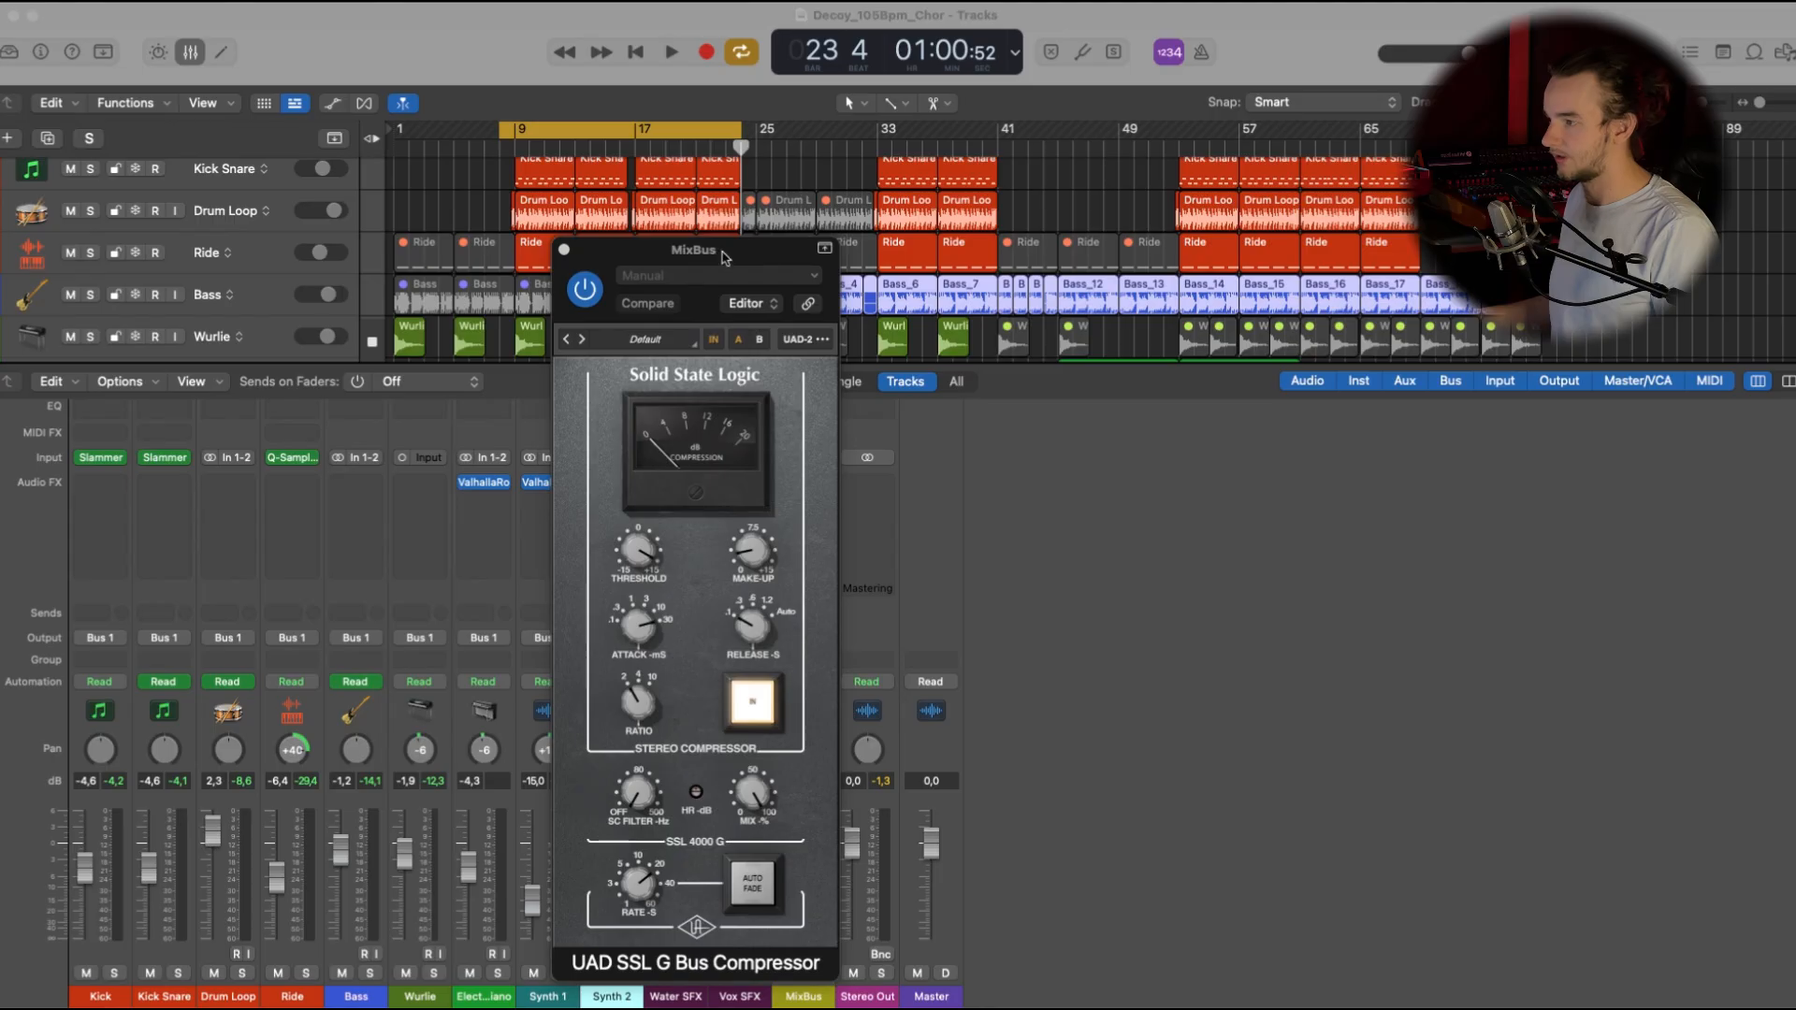
pyautogui.moveTo(709, 257); pyautogui.dragTo(1085, 154)
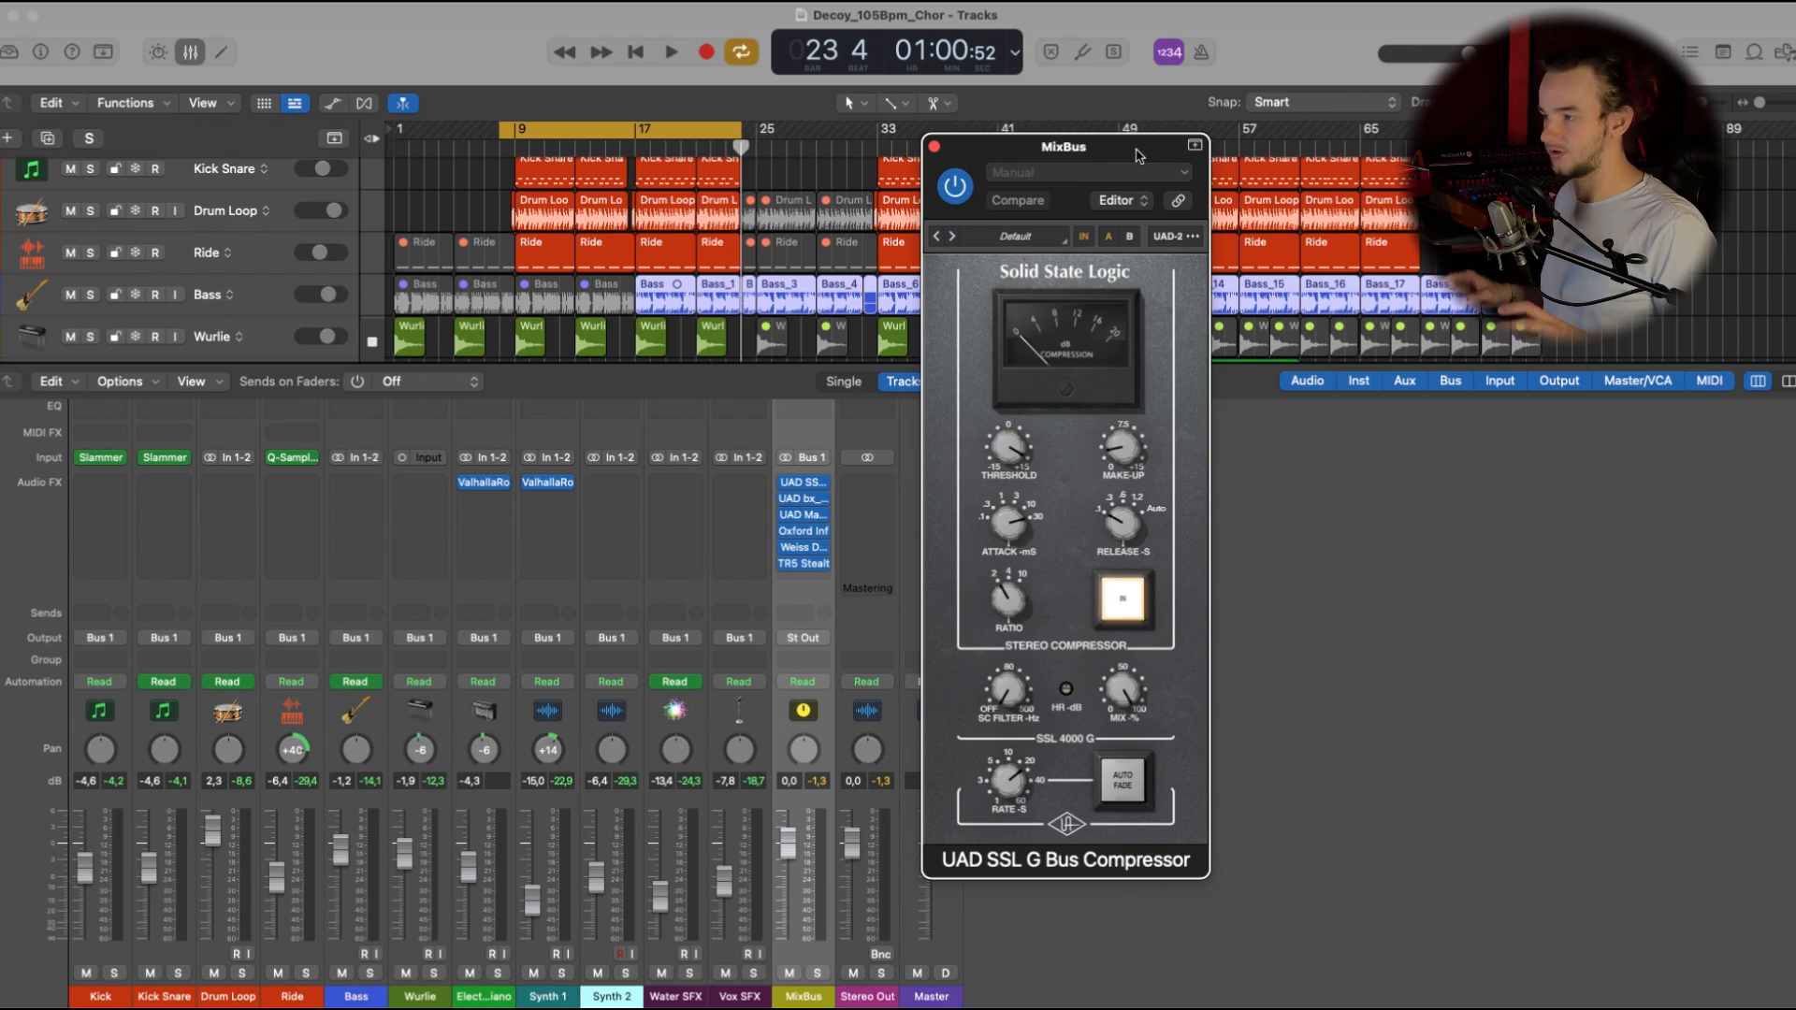
pyautogui.moveTo(1139, 155); pyautogui.dragTo(1146, 150)
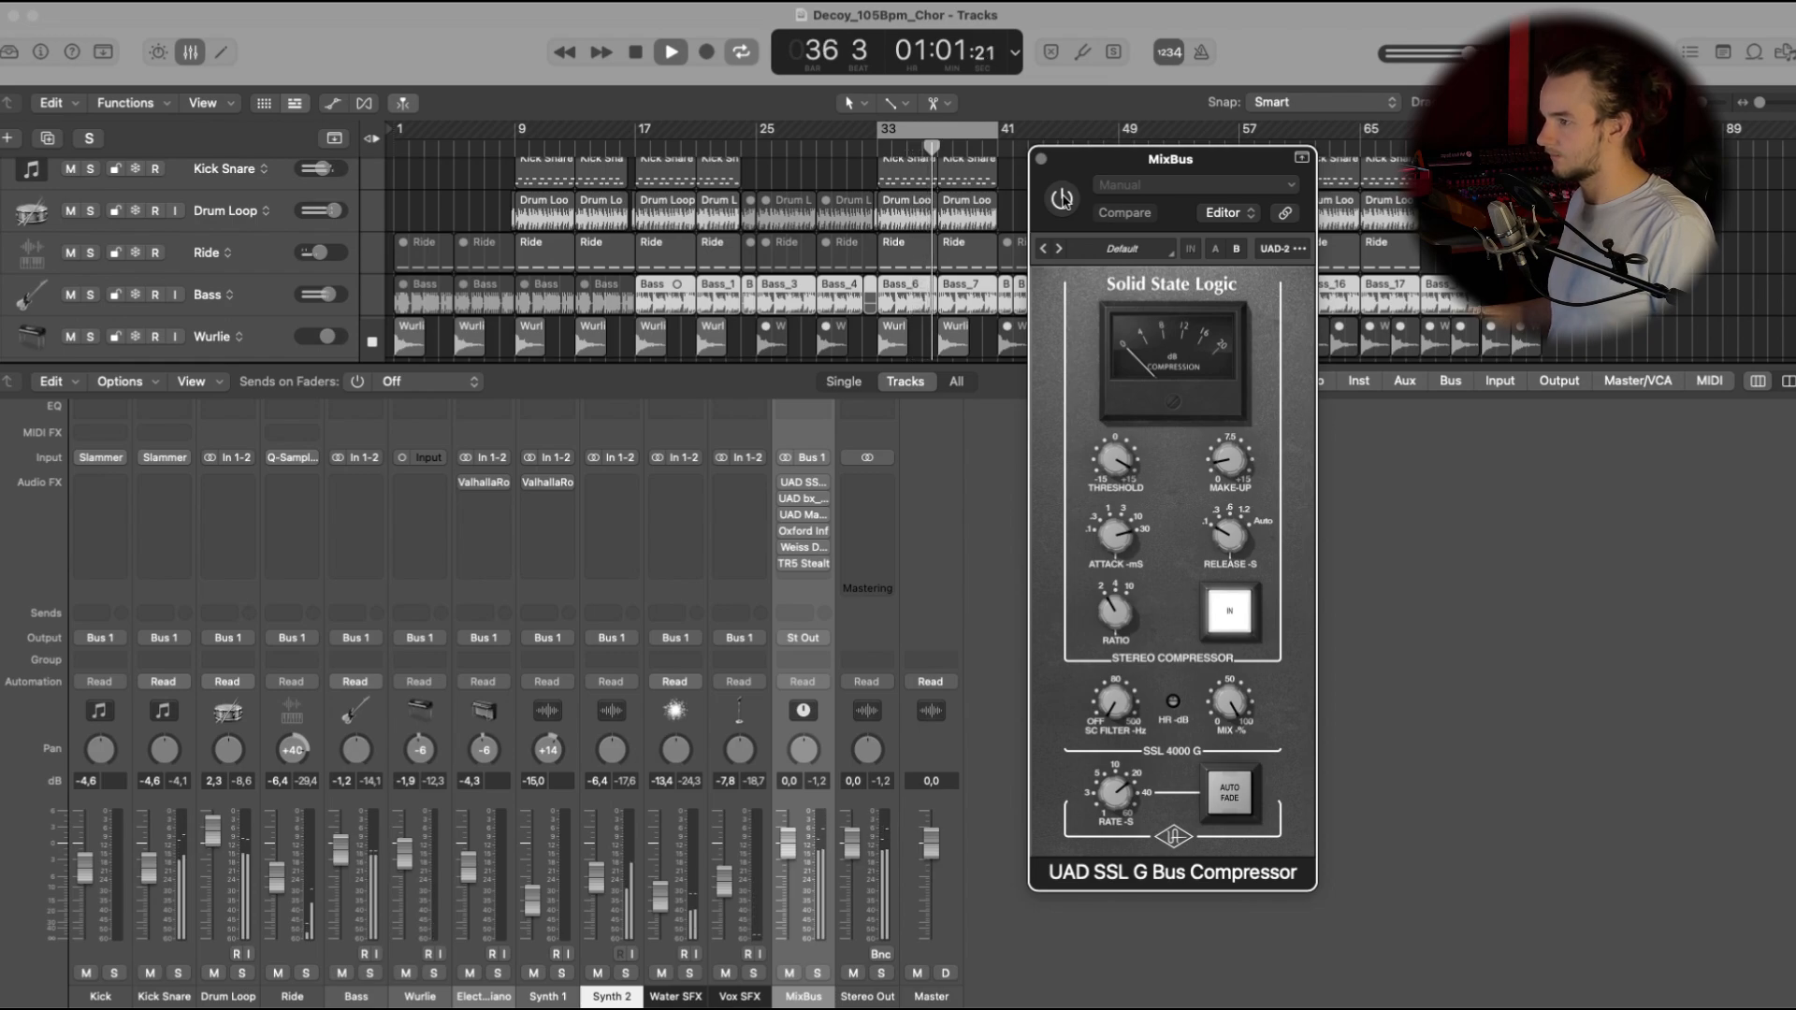
pyautogui.click(1063, 198)
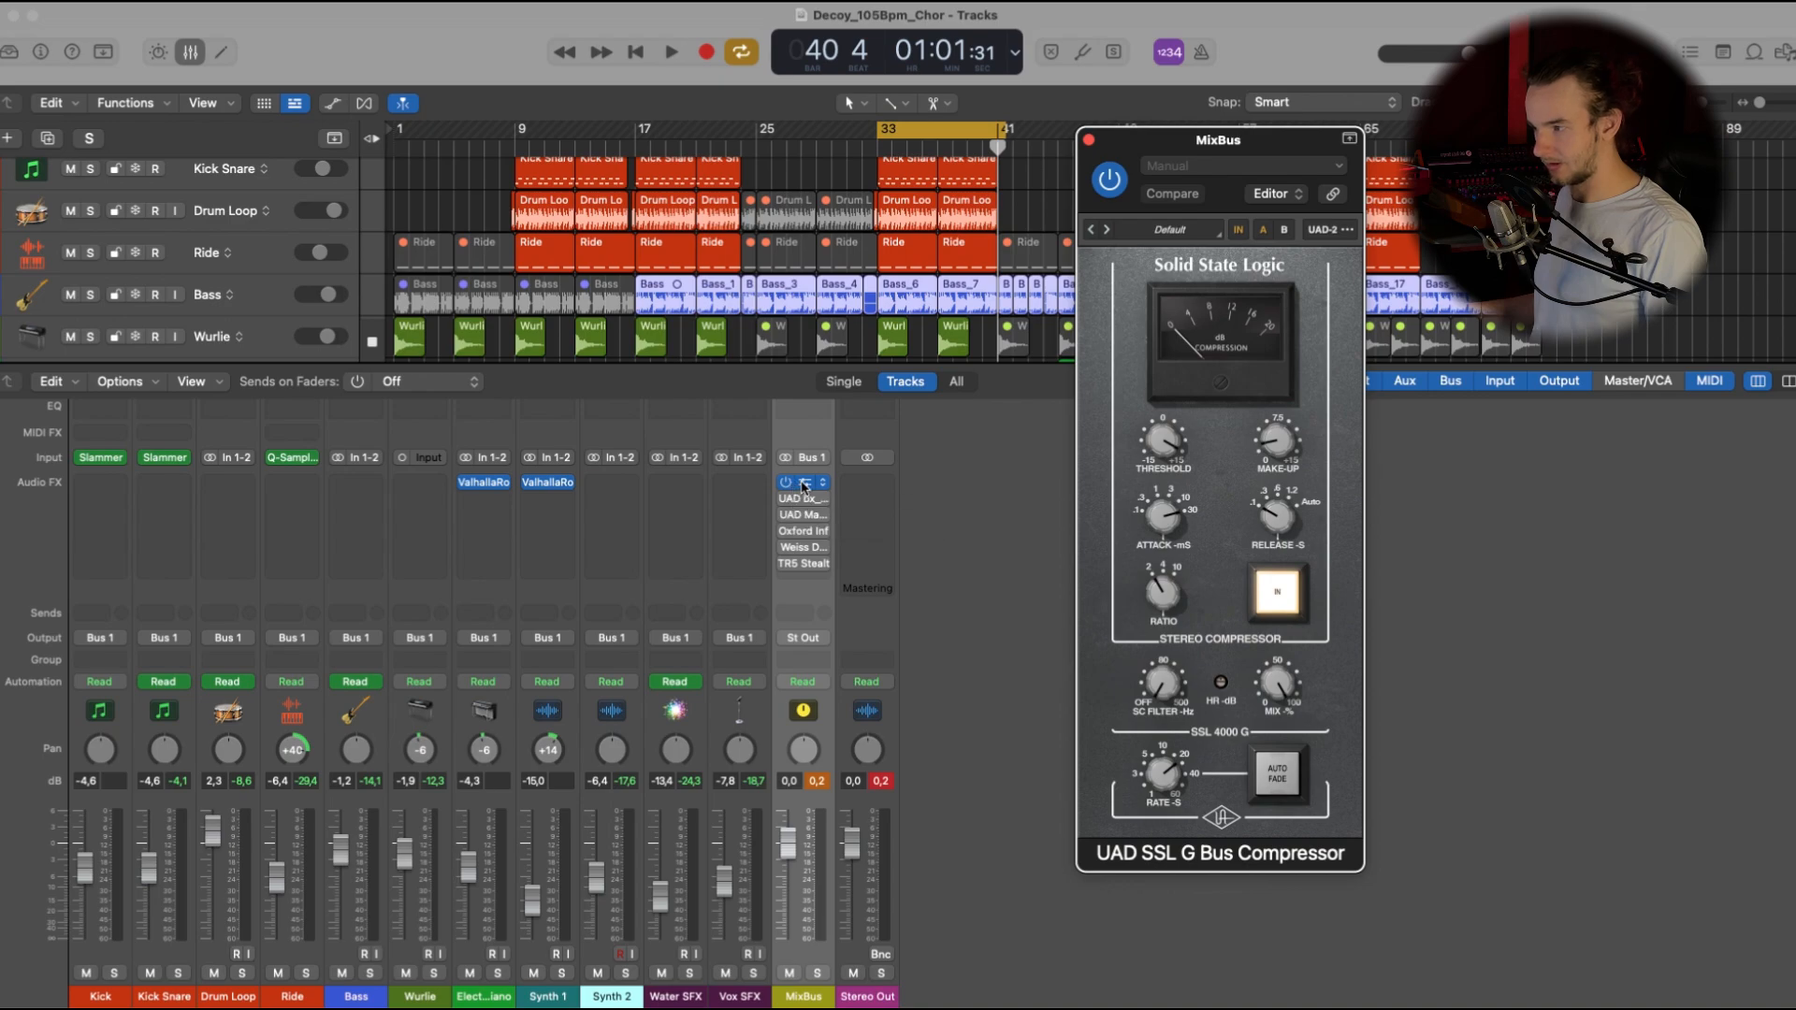
# - Open the UAD bx_digital V3 equalizer on the MixBus and activate it
pyautogui.click(803, 499)
pyautogui.click(803, 500)
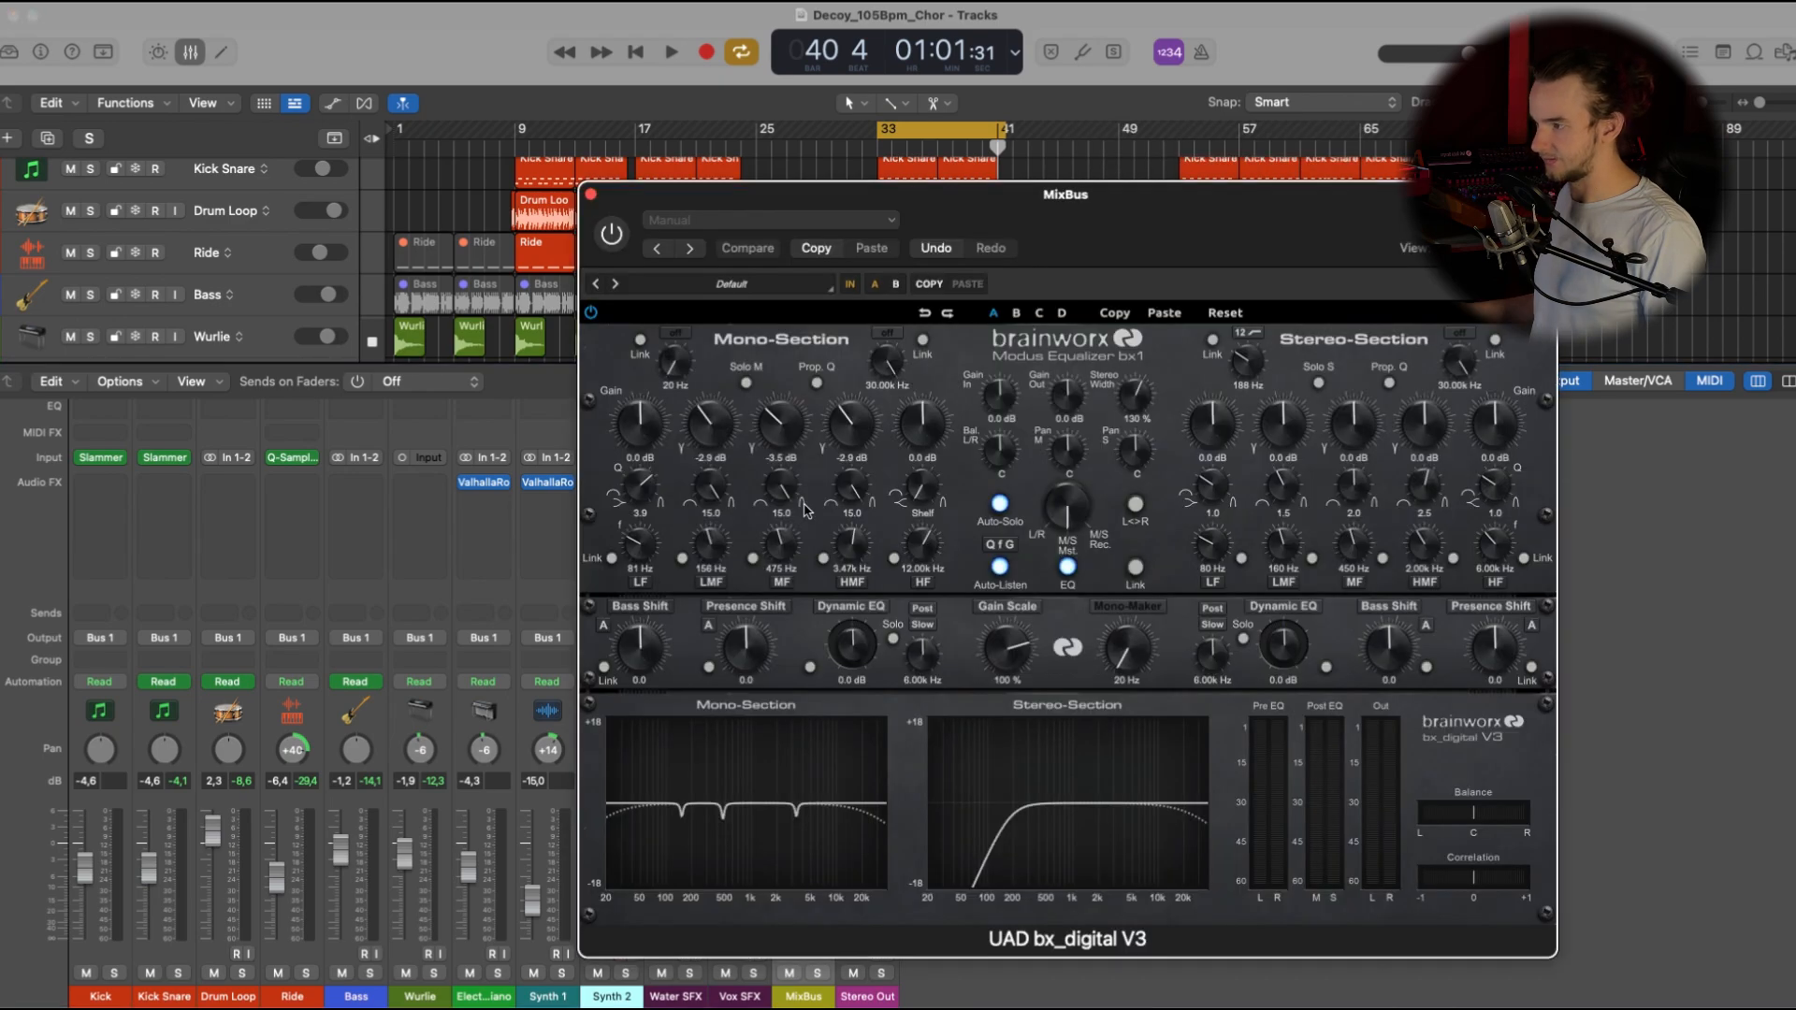
pyautogui.click(611, 236)
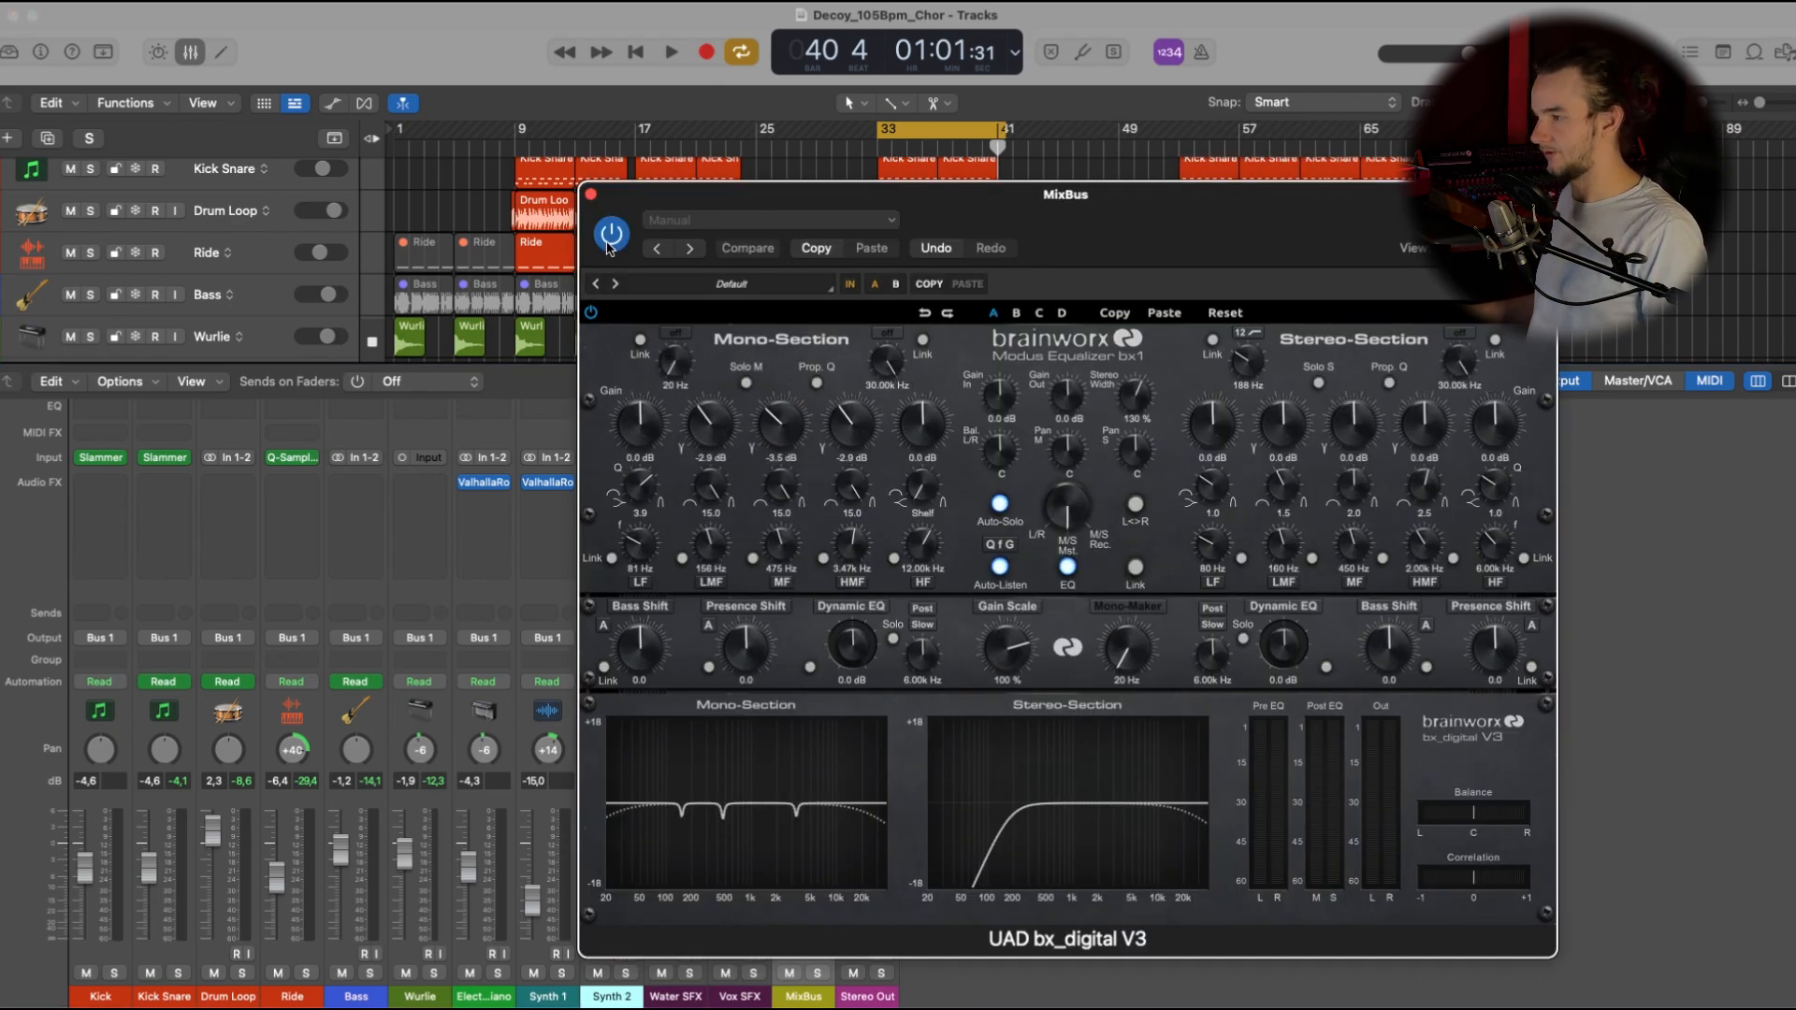
pyautogui.moveTo(1155, 232); pyautogui.dragTo(1066, 144)
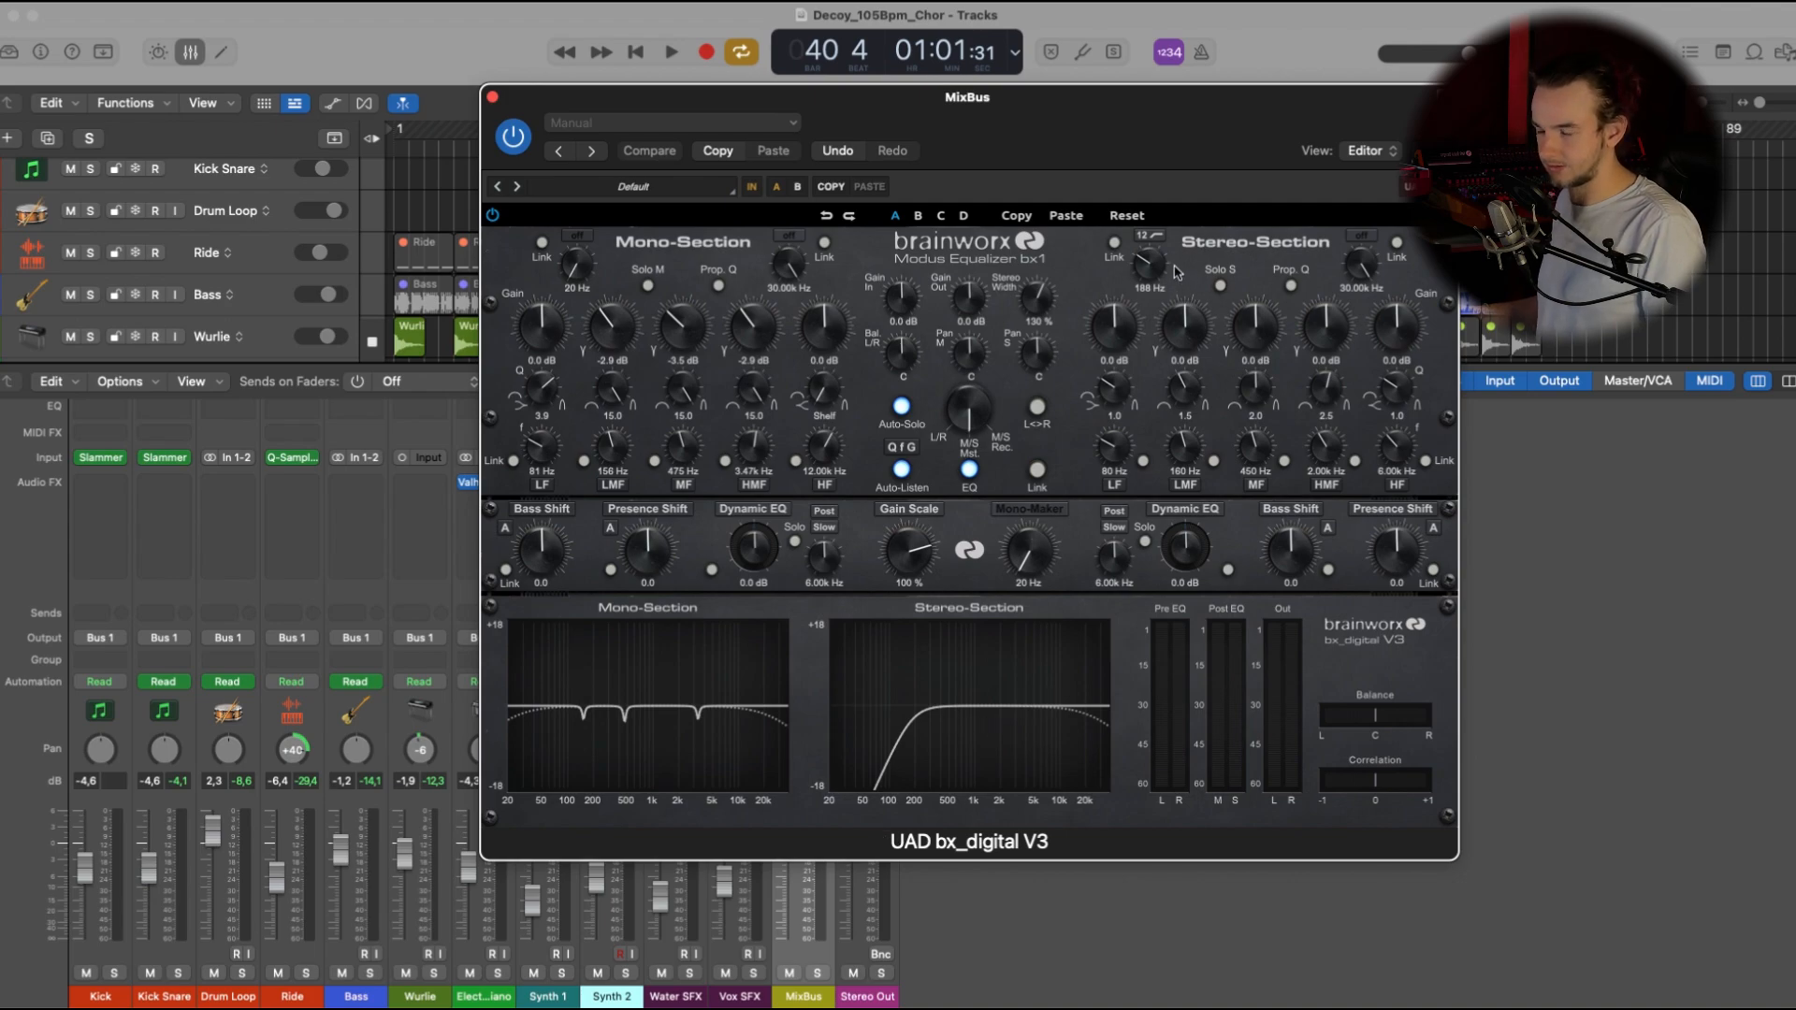
# - Try boosting the Stereo-Section HF gain to about +2.1 dB, and bring it back to -0.1 dB
pyautogui.click(1372, 401)
pyautogui.moveTo(1397, 334); pyautogui.dragTo(1400, 326)
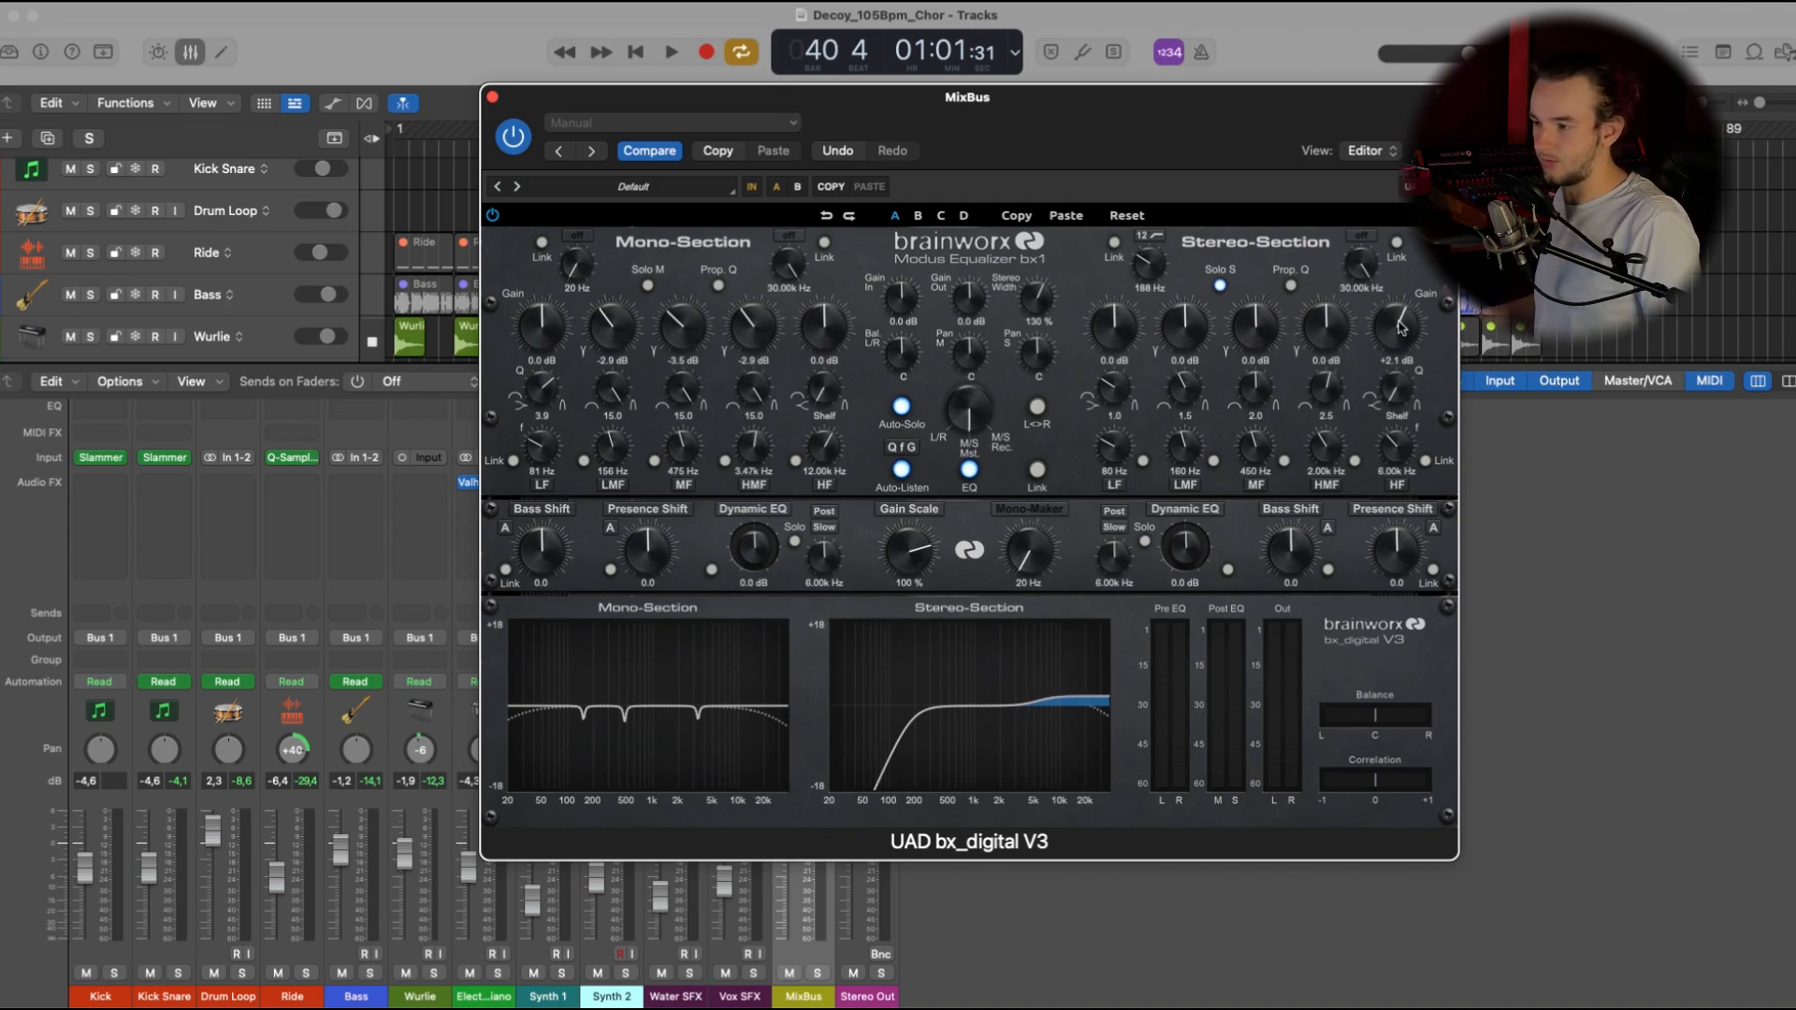
pyautogui.moveTo(1400, 327); pyautogui.dragTo(1401, 334)
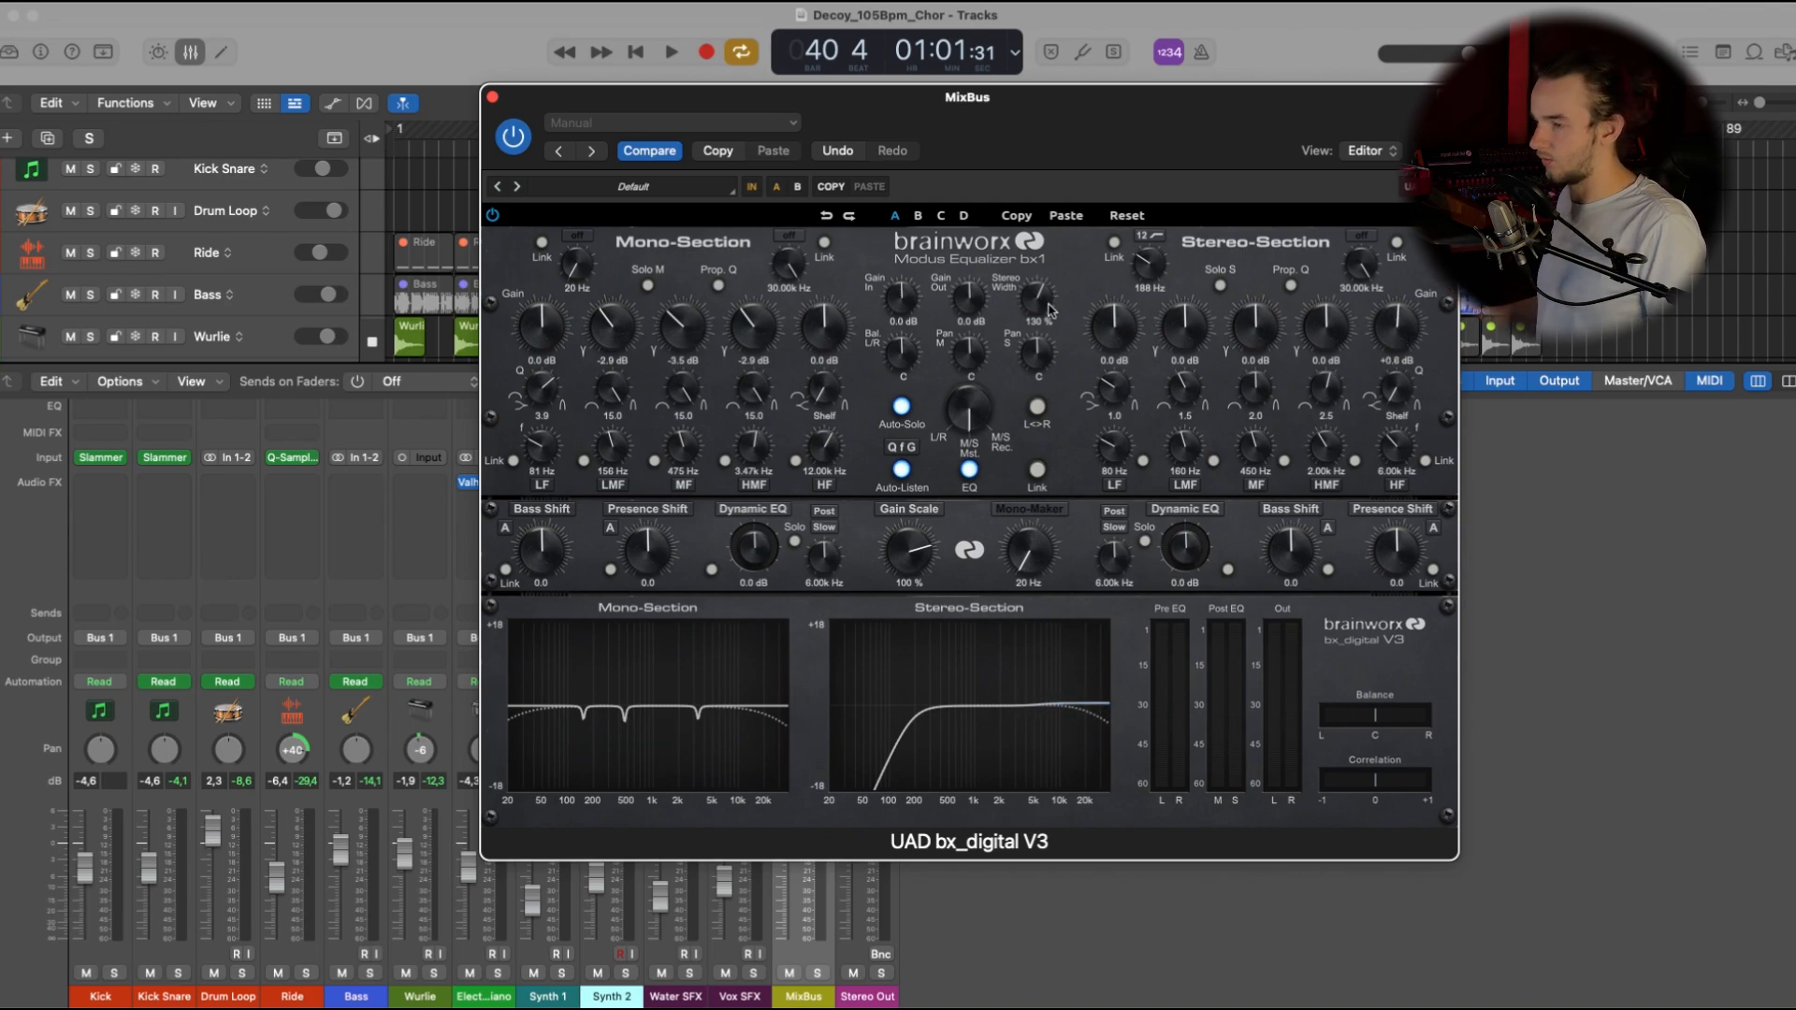
pyautogui.moveTo(1404, 330); pyautogui.dragTo(1403, 354)
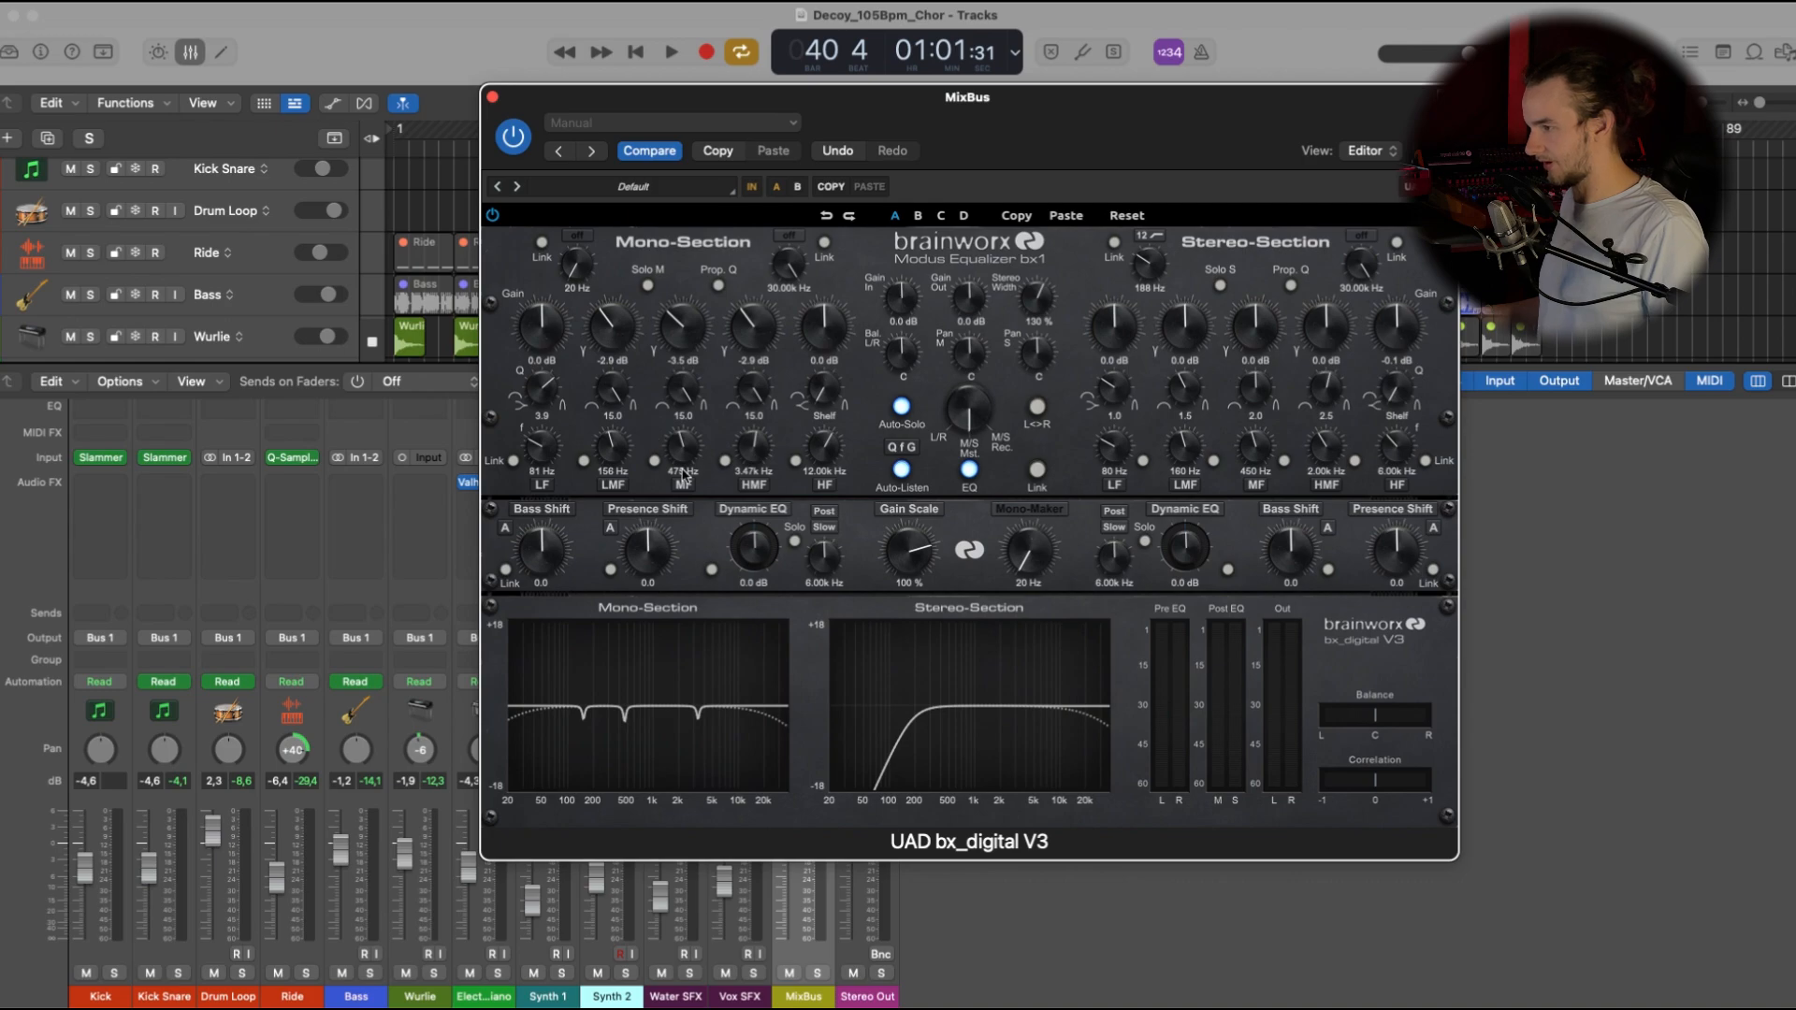
# - Audition the Mono-Section LMF band during playback and set its frequency to 159 Hz
pyautogui.click(610, 458)
pyautogui.press('space')
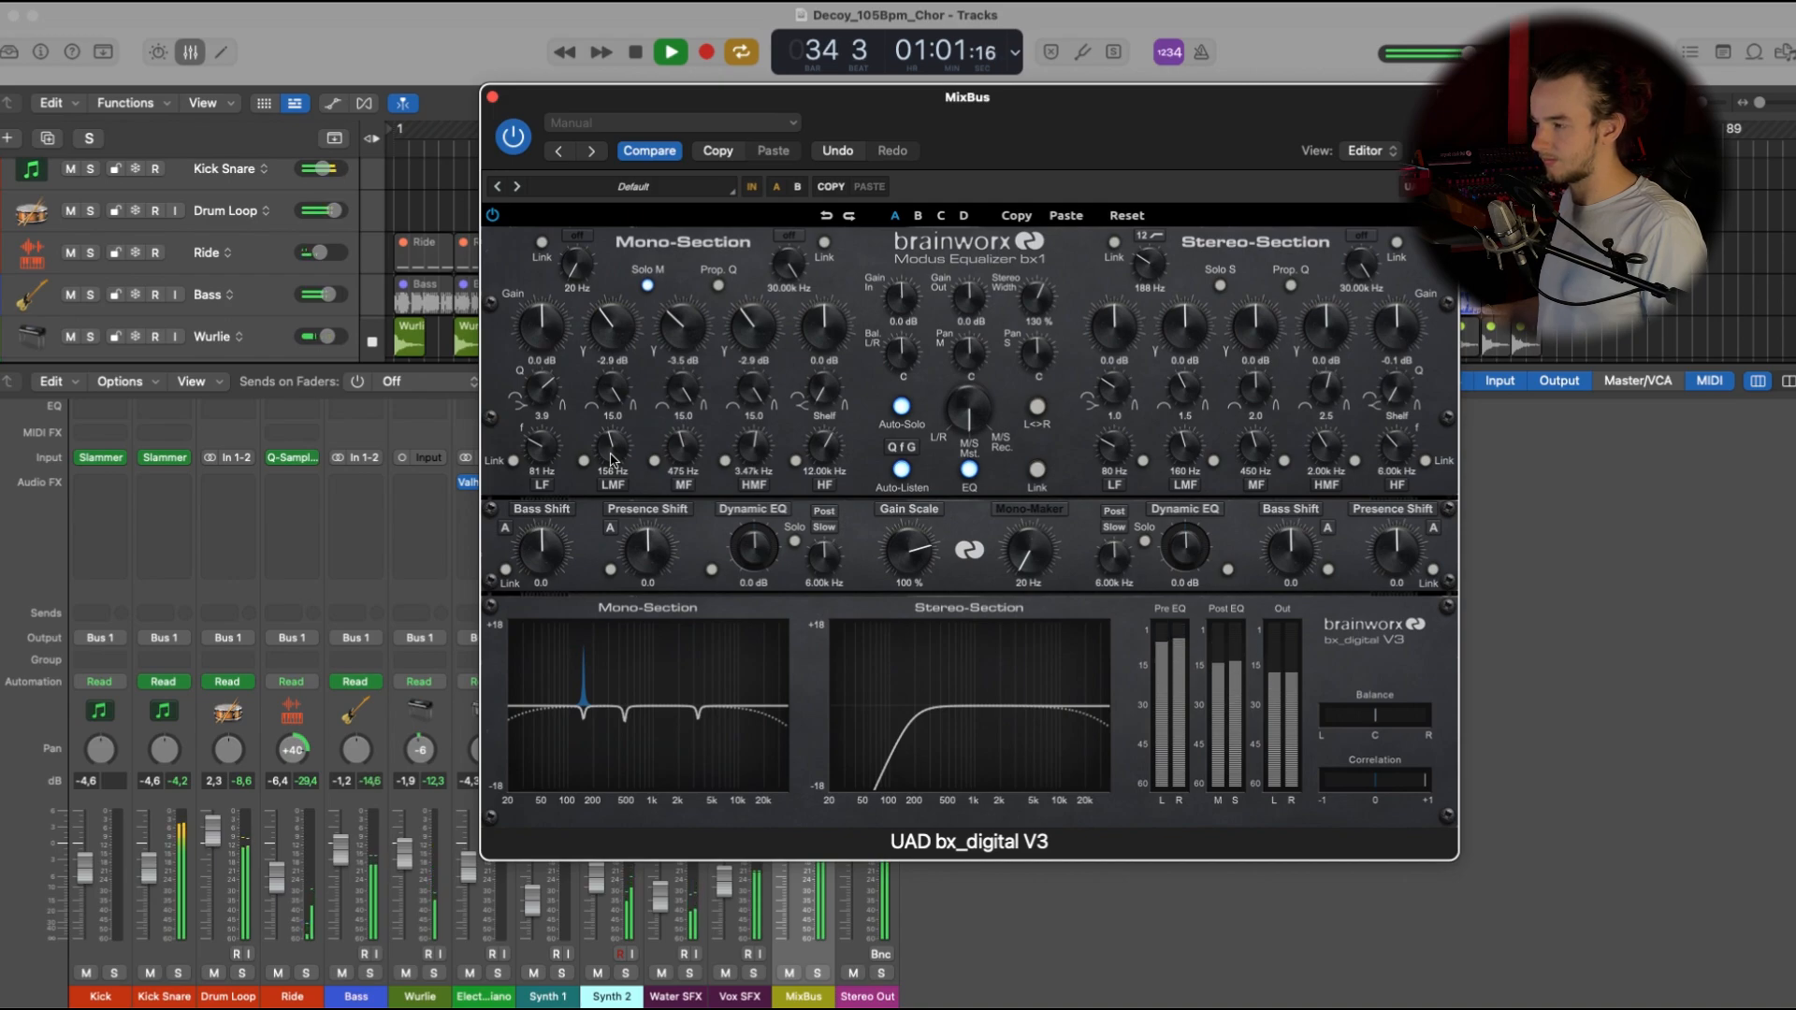
pyautogui.moveTo(611, 459); pyautogui.dragTo(613, 460)
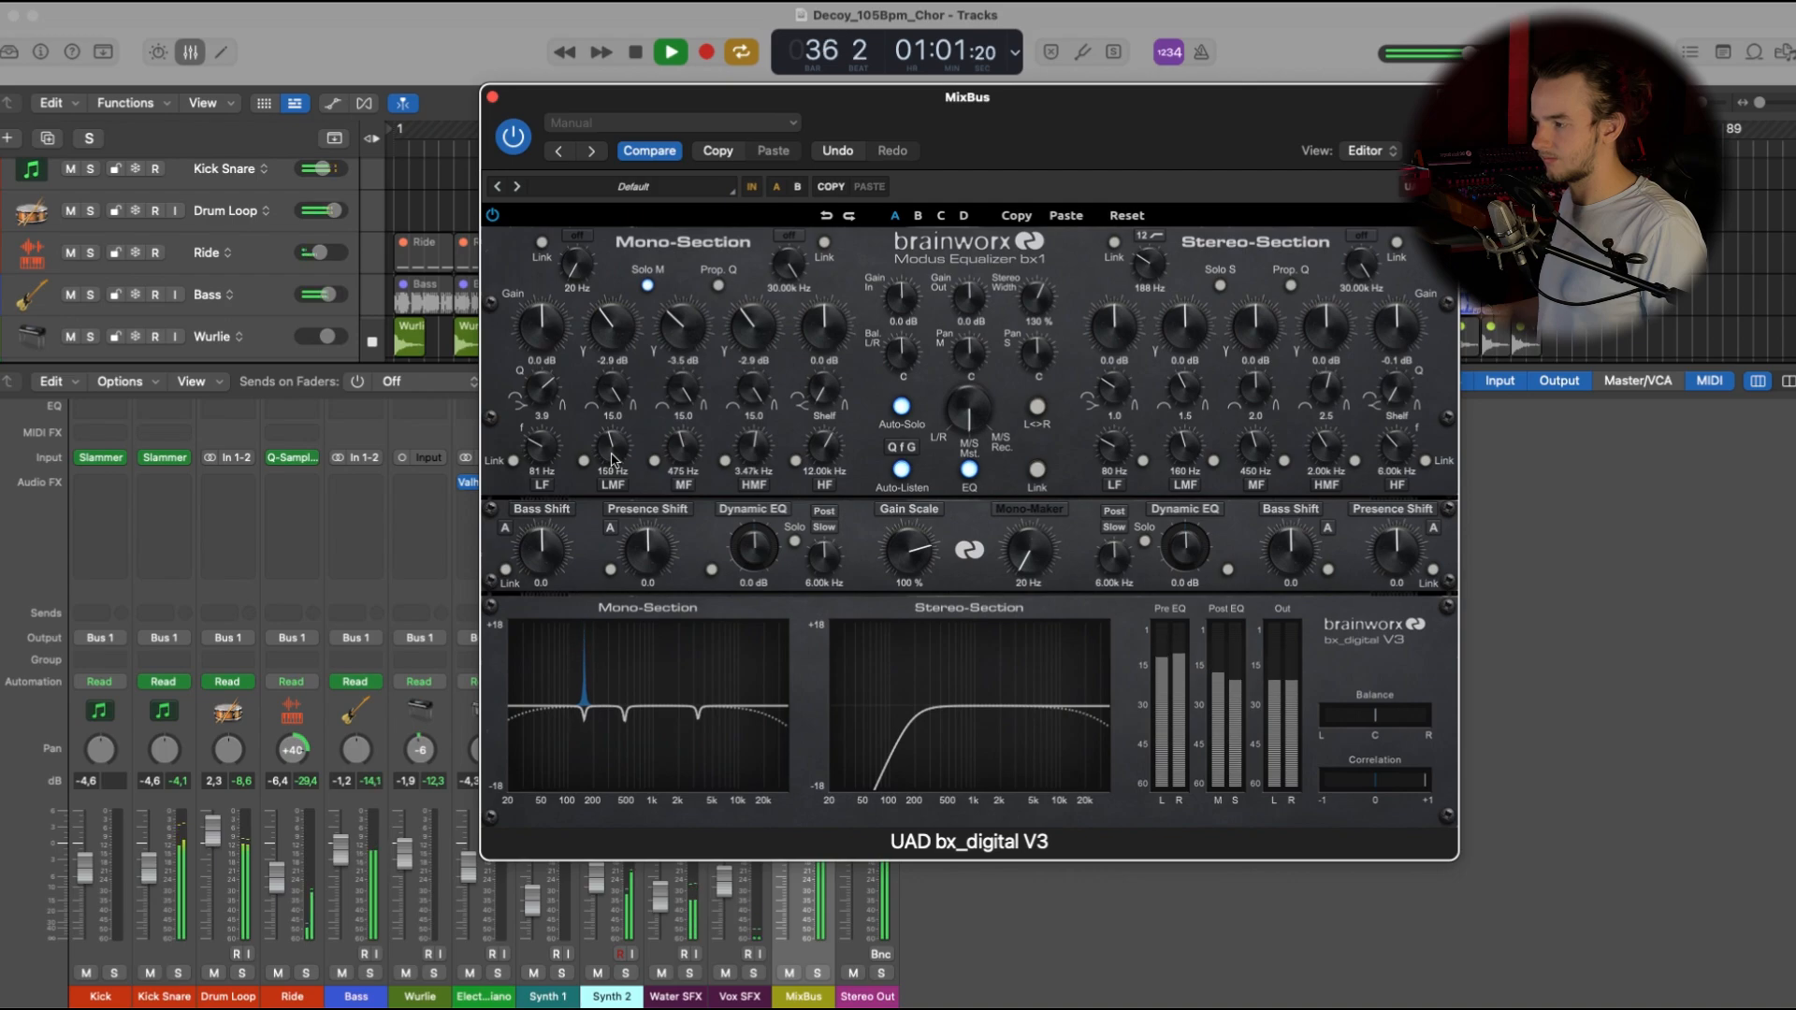
pyautogui.press('space')
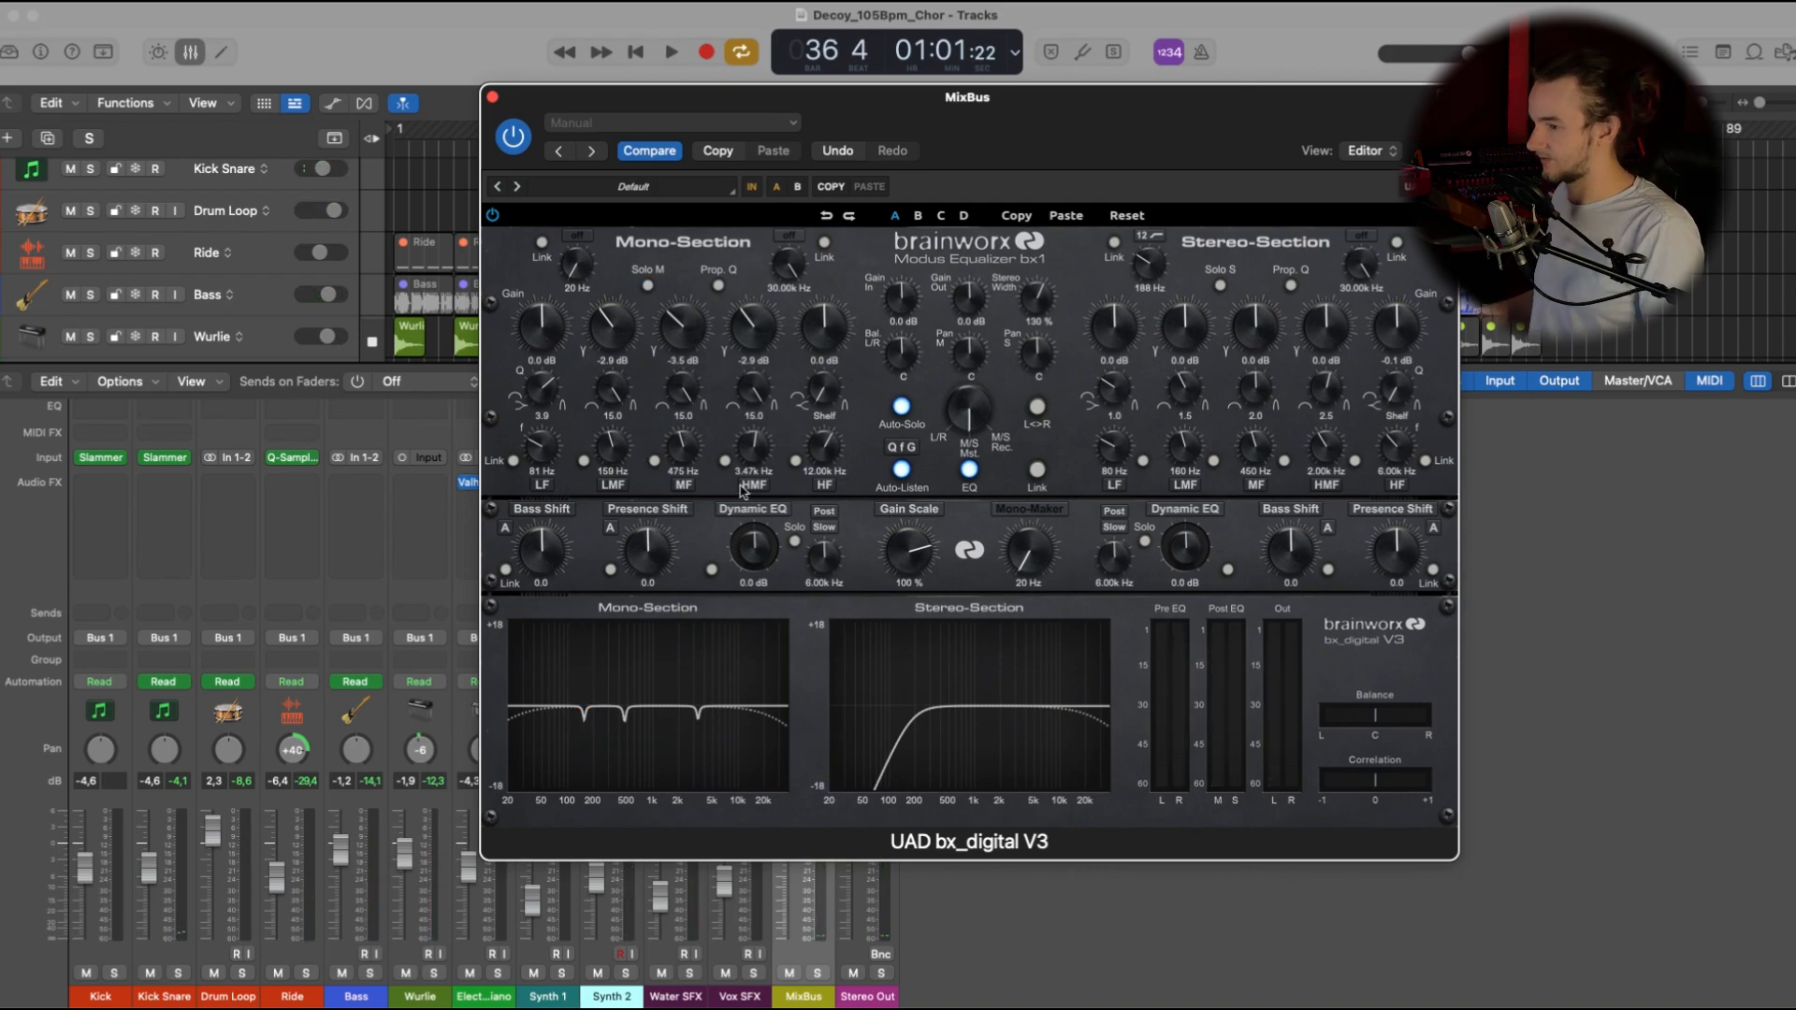
# - Play the looped section and toggle the bx_digital V3's bypass to compare the sound with and without it
pyautogui.moveTo(519, 149); pyautogui.dragTo(577, 164)
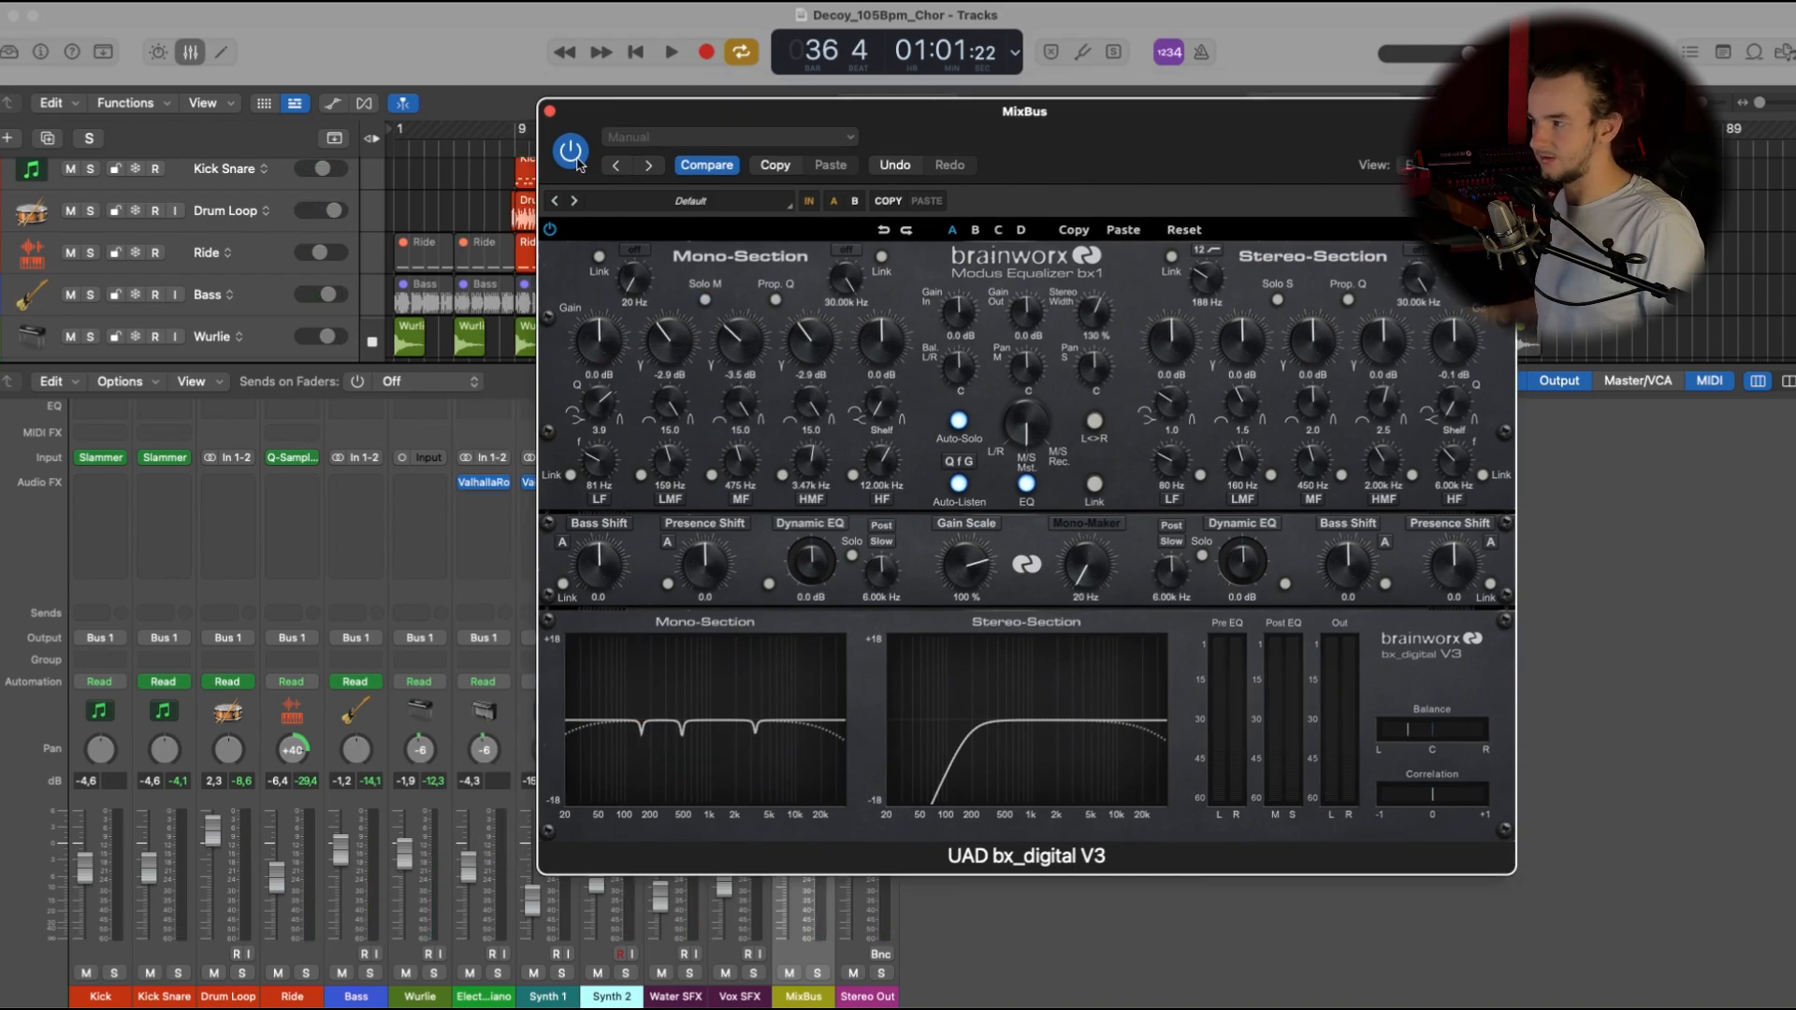
pyautogui.press('space')
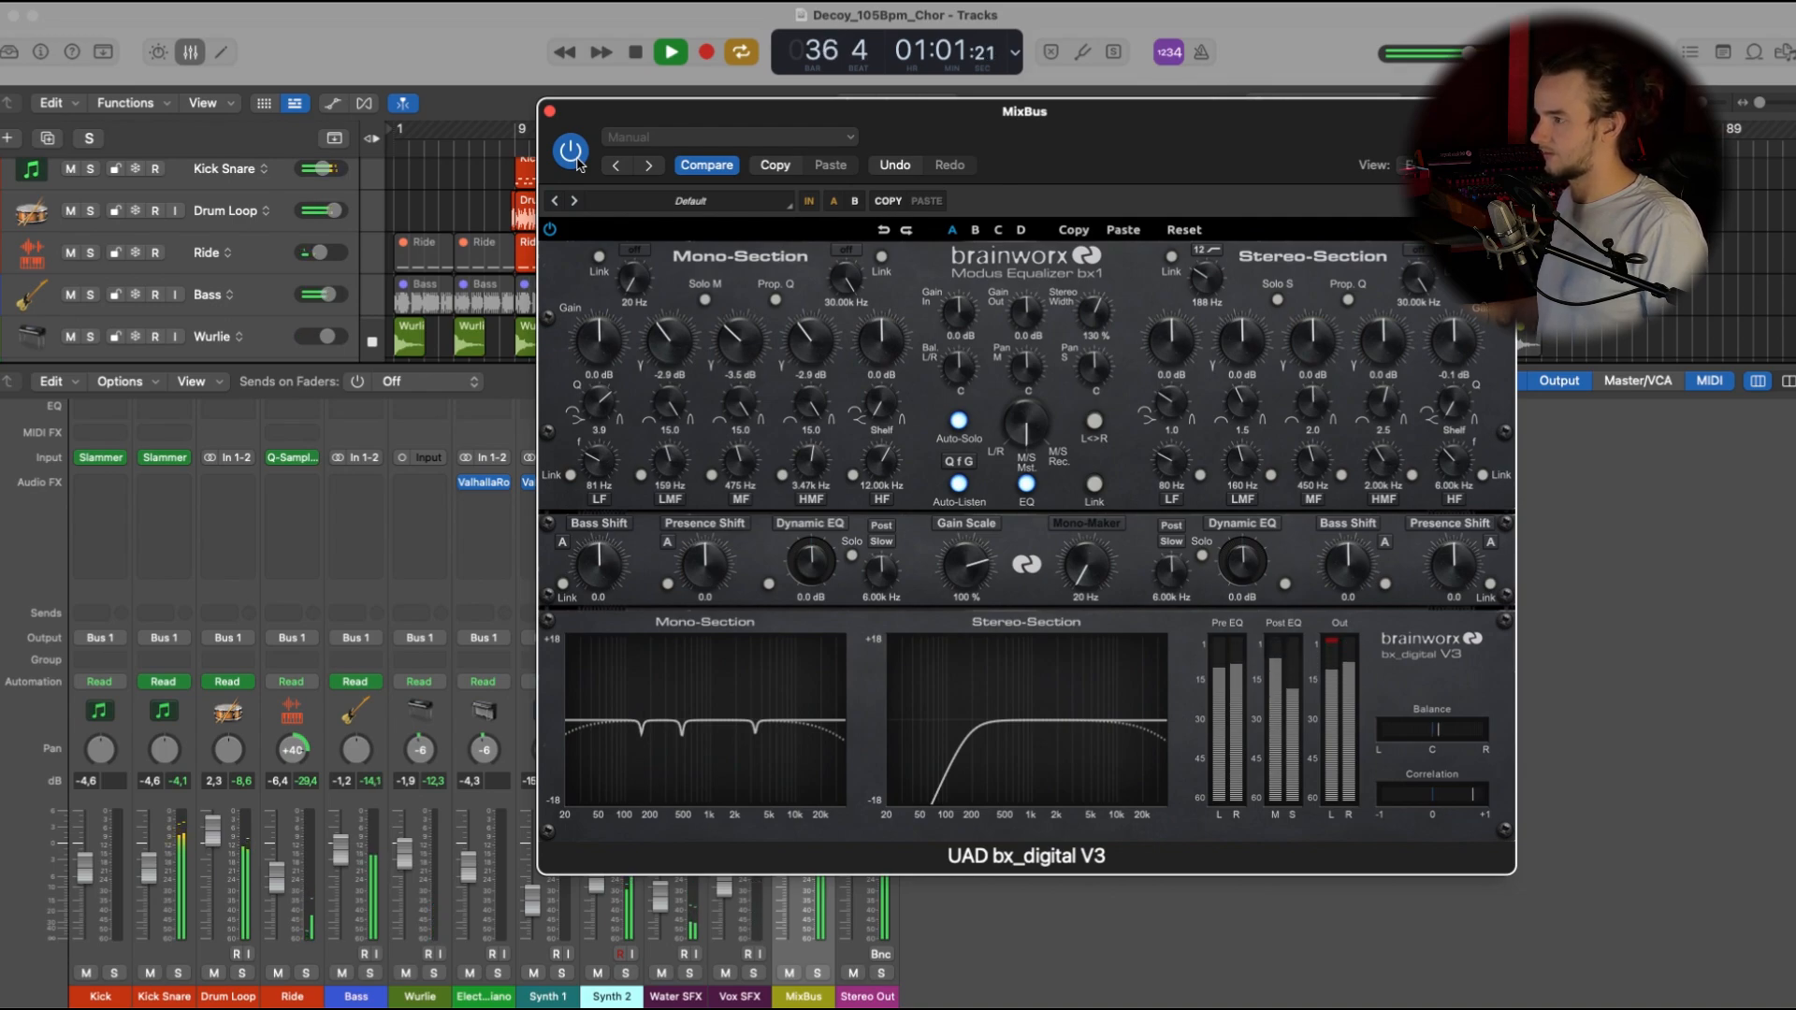
pyautogui.click(577, 163)
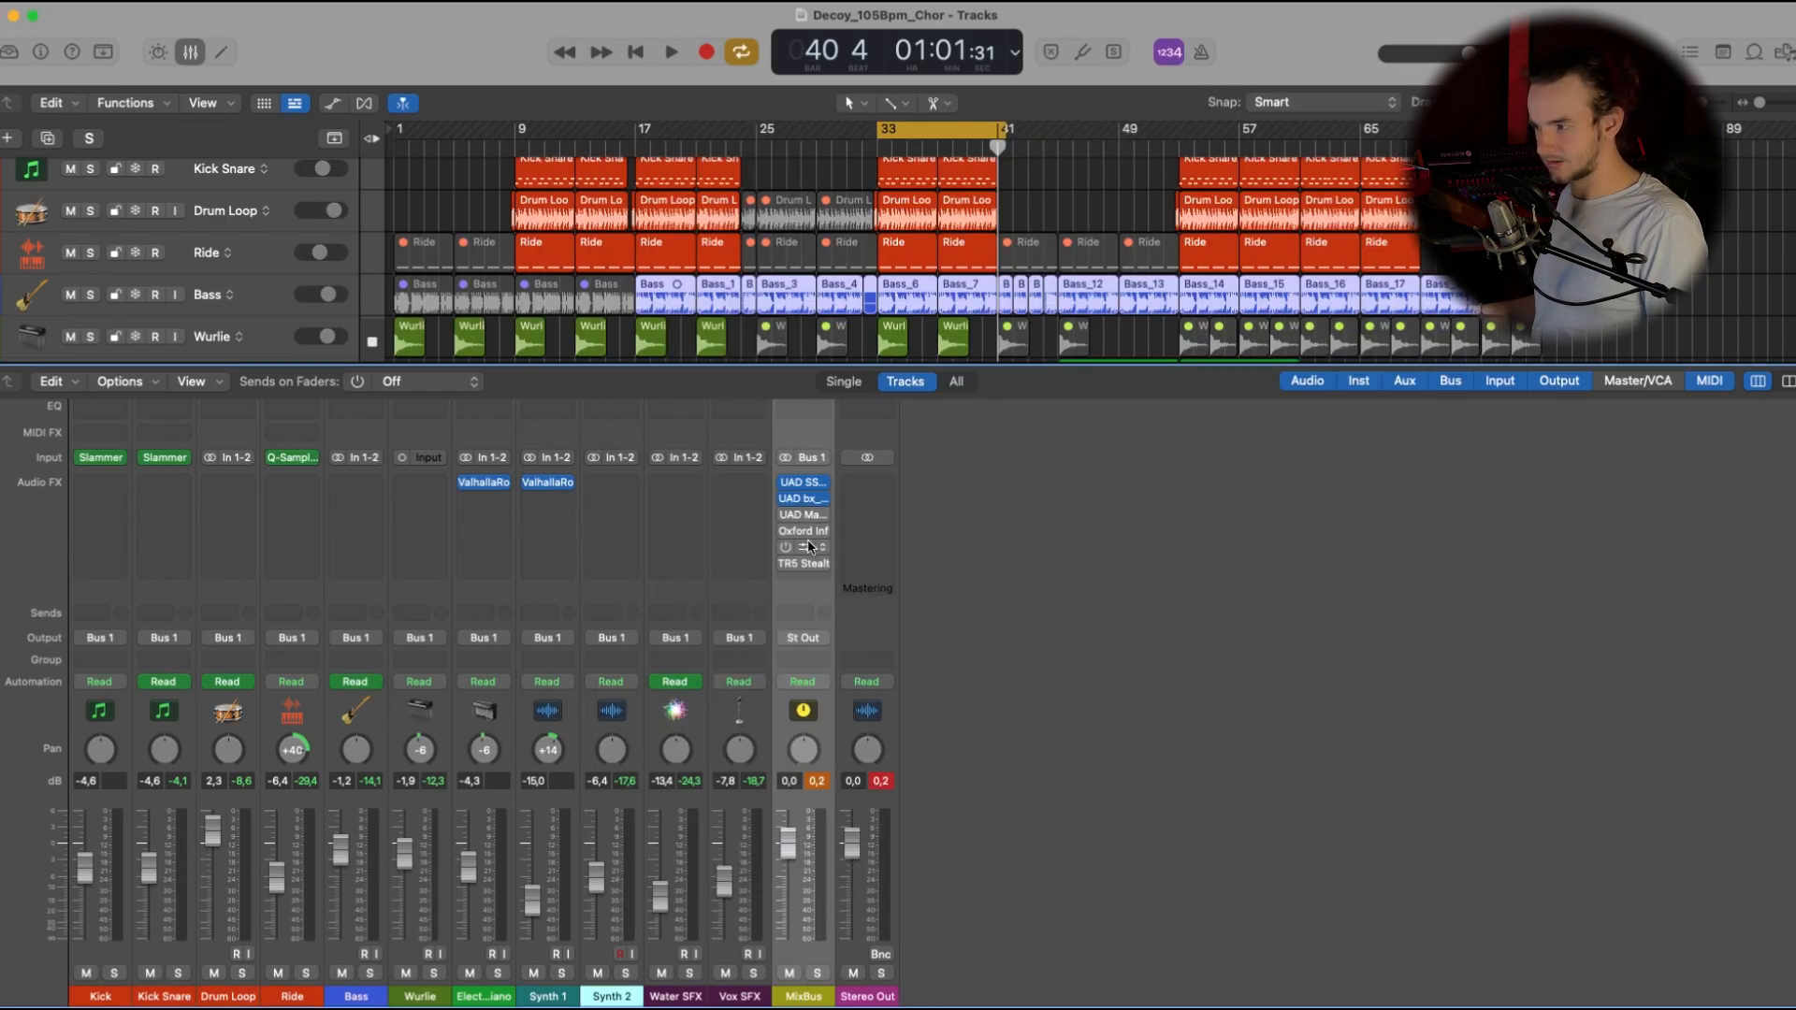
# - Activate the UAD Manley Massive Passive on the MixBus, compare it bypassed and active during playback, and close its window
pyautogui.click(791, 514)
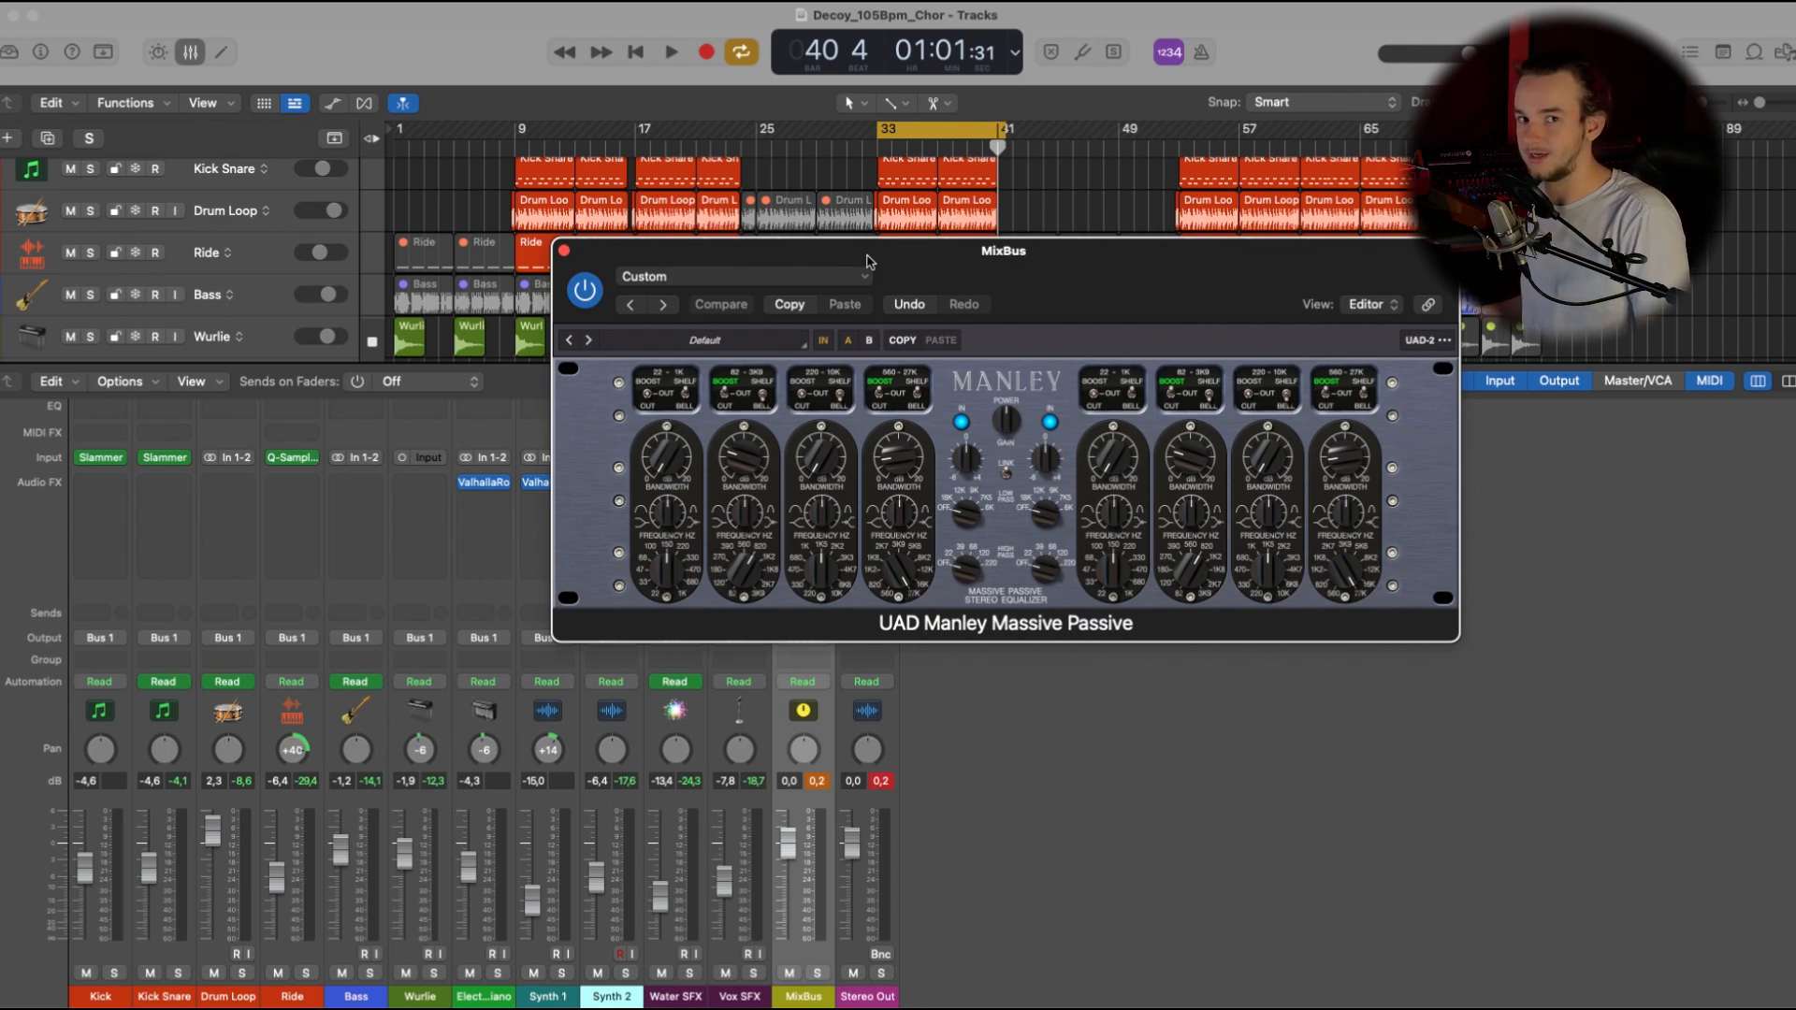
pyautogui.press('space')
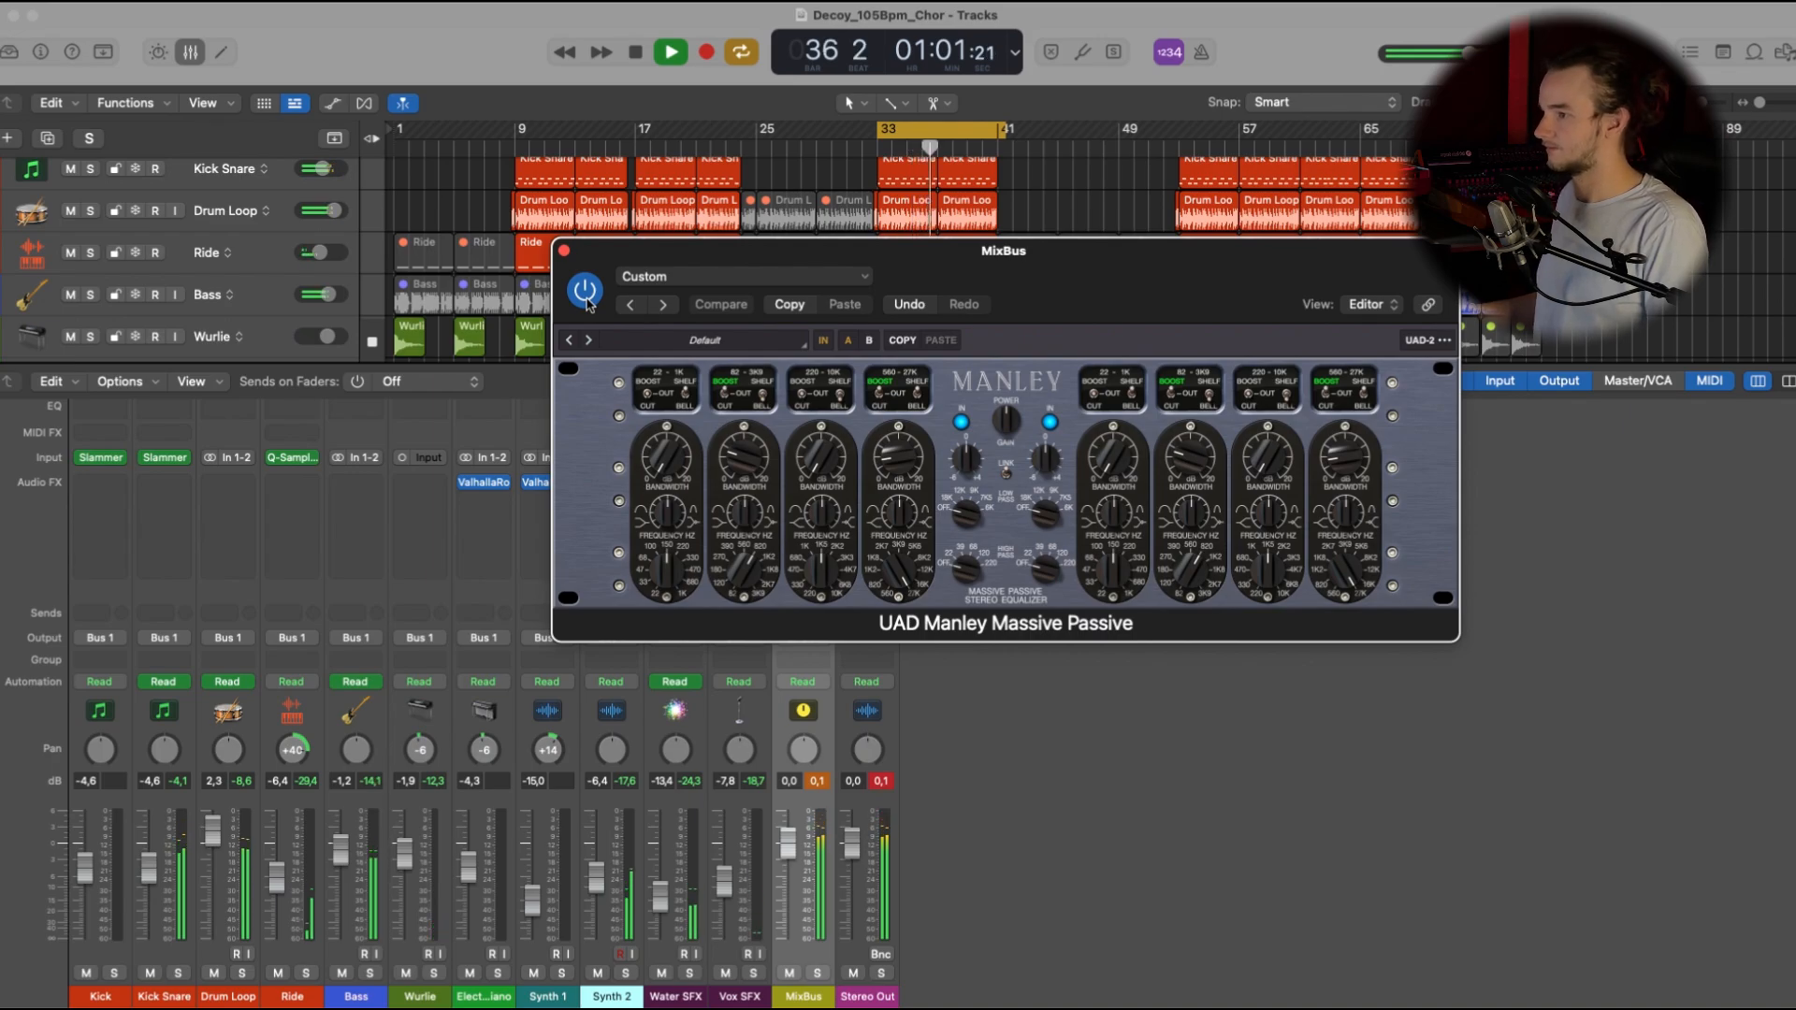
pyautogui.click(585, 290)
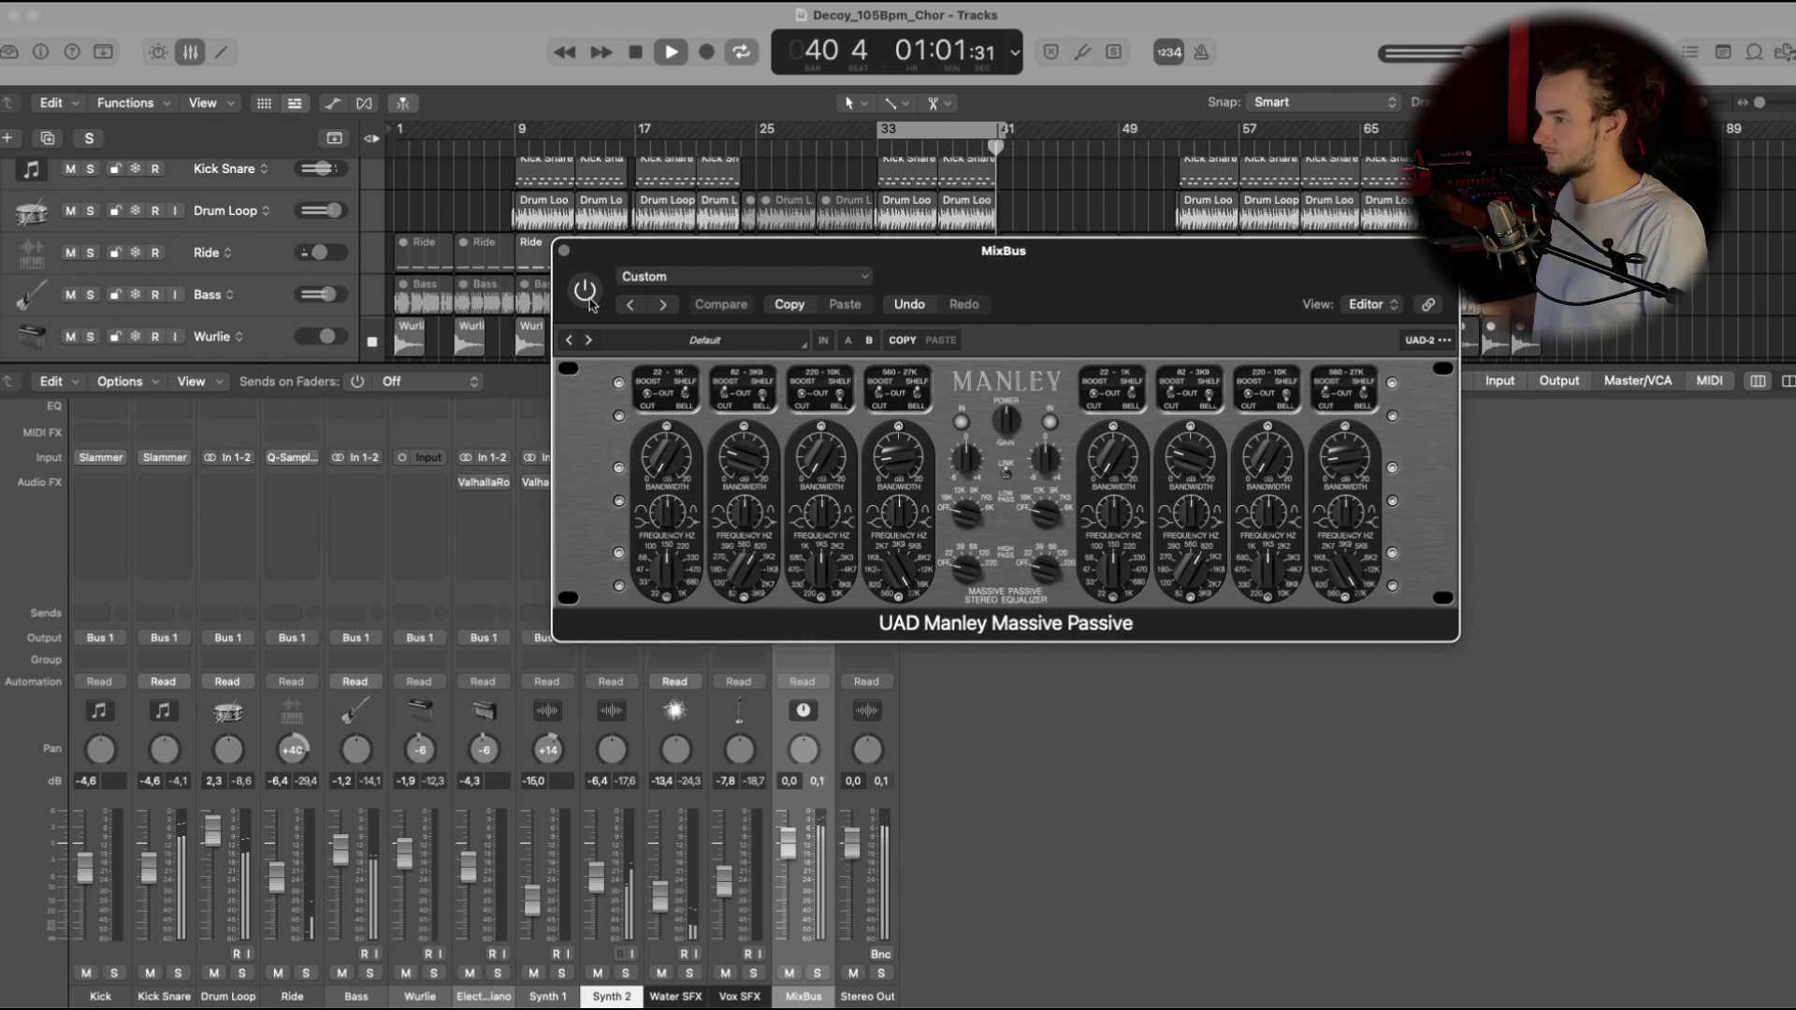
pyautogui.click(586, 291)
pyautogui.click(706, 212)
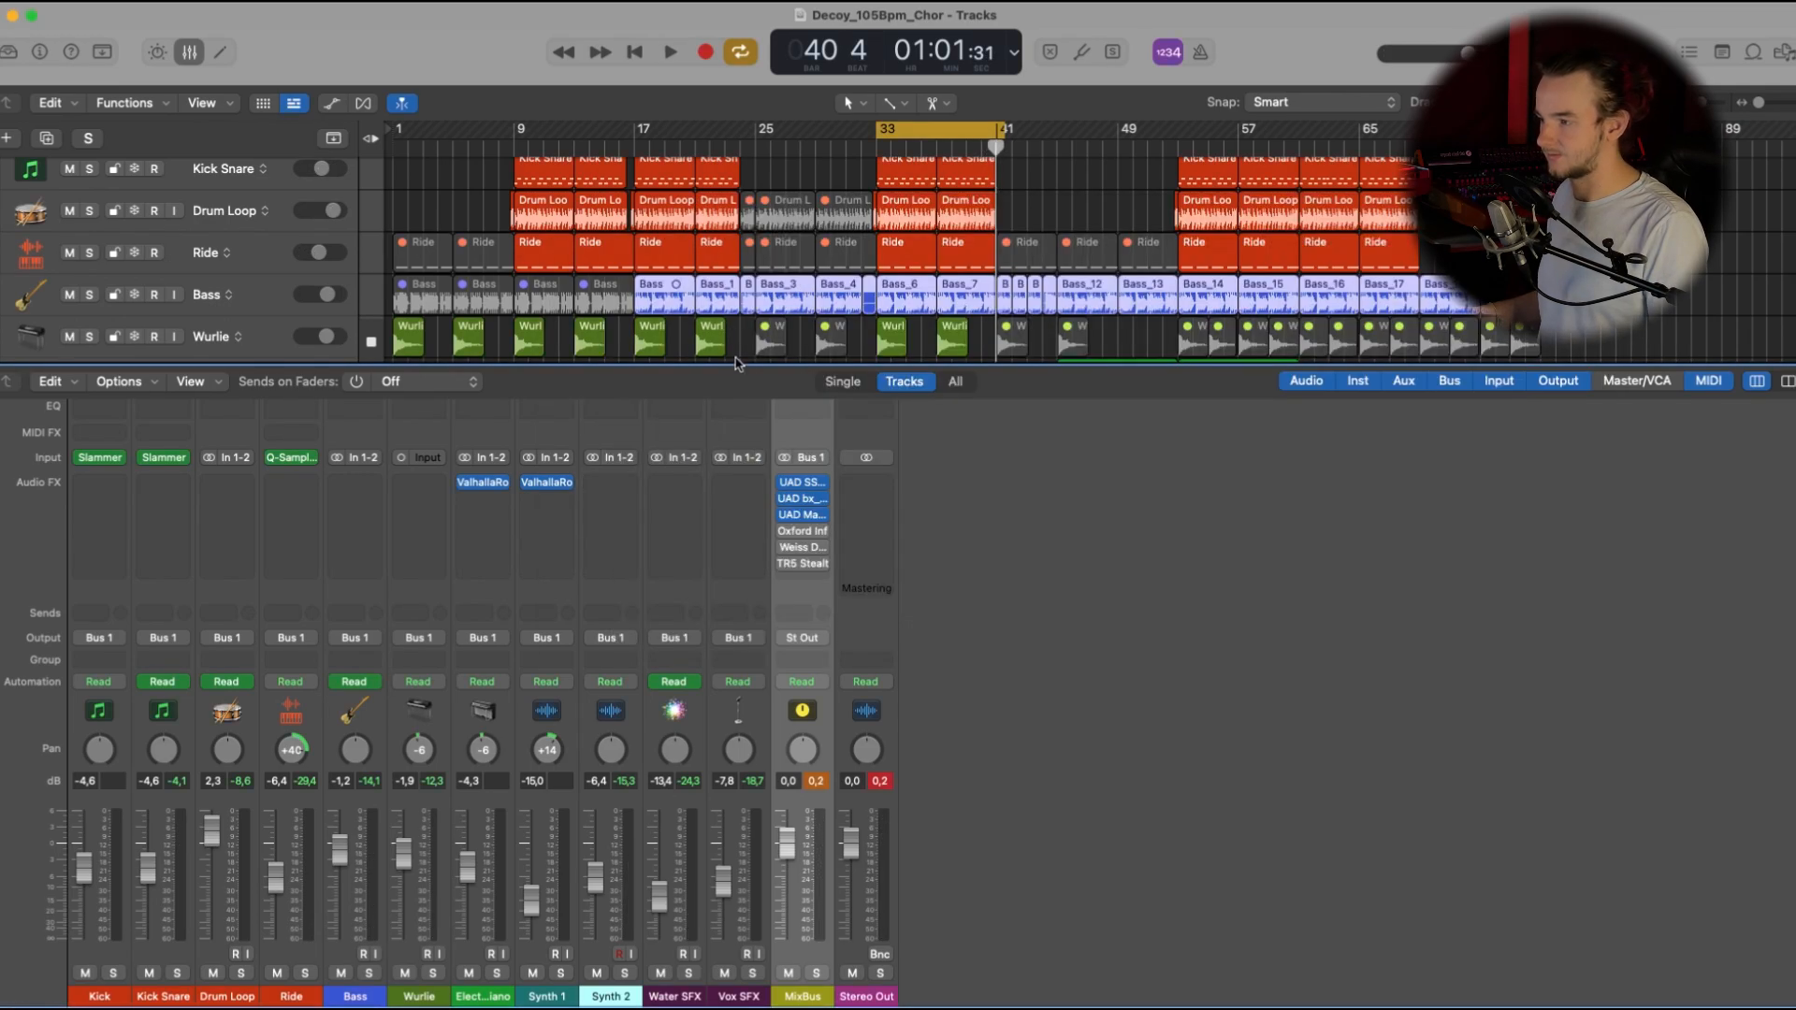
# - Open the Oxford Inflator on the MixBus and set its Effect amount to 45.7 %
pyautogui.click(804, 531)
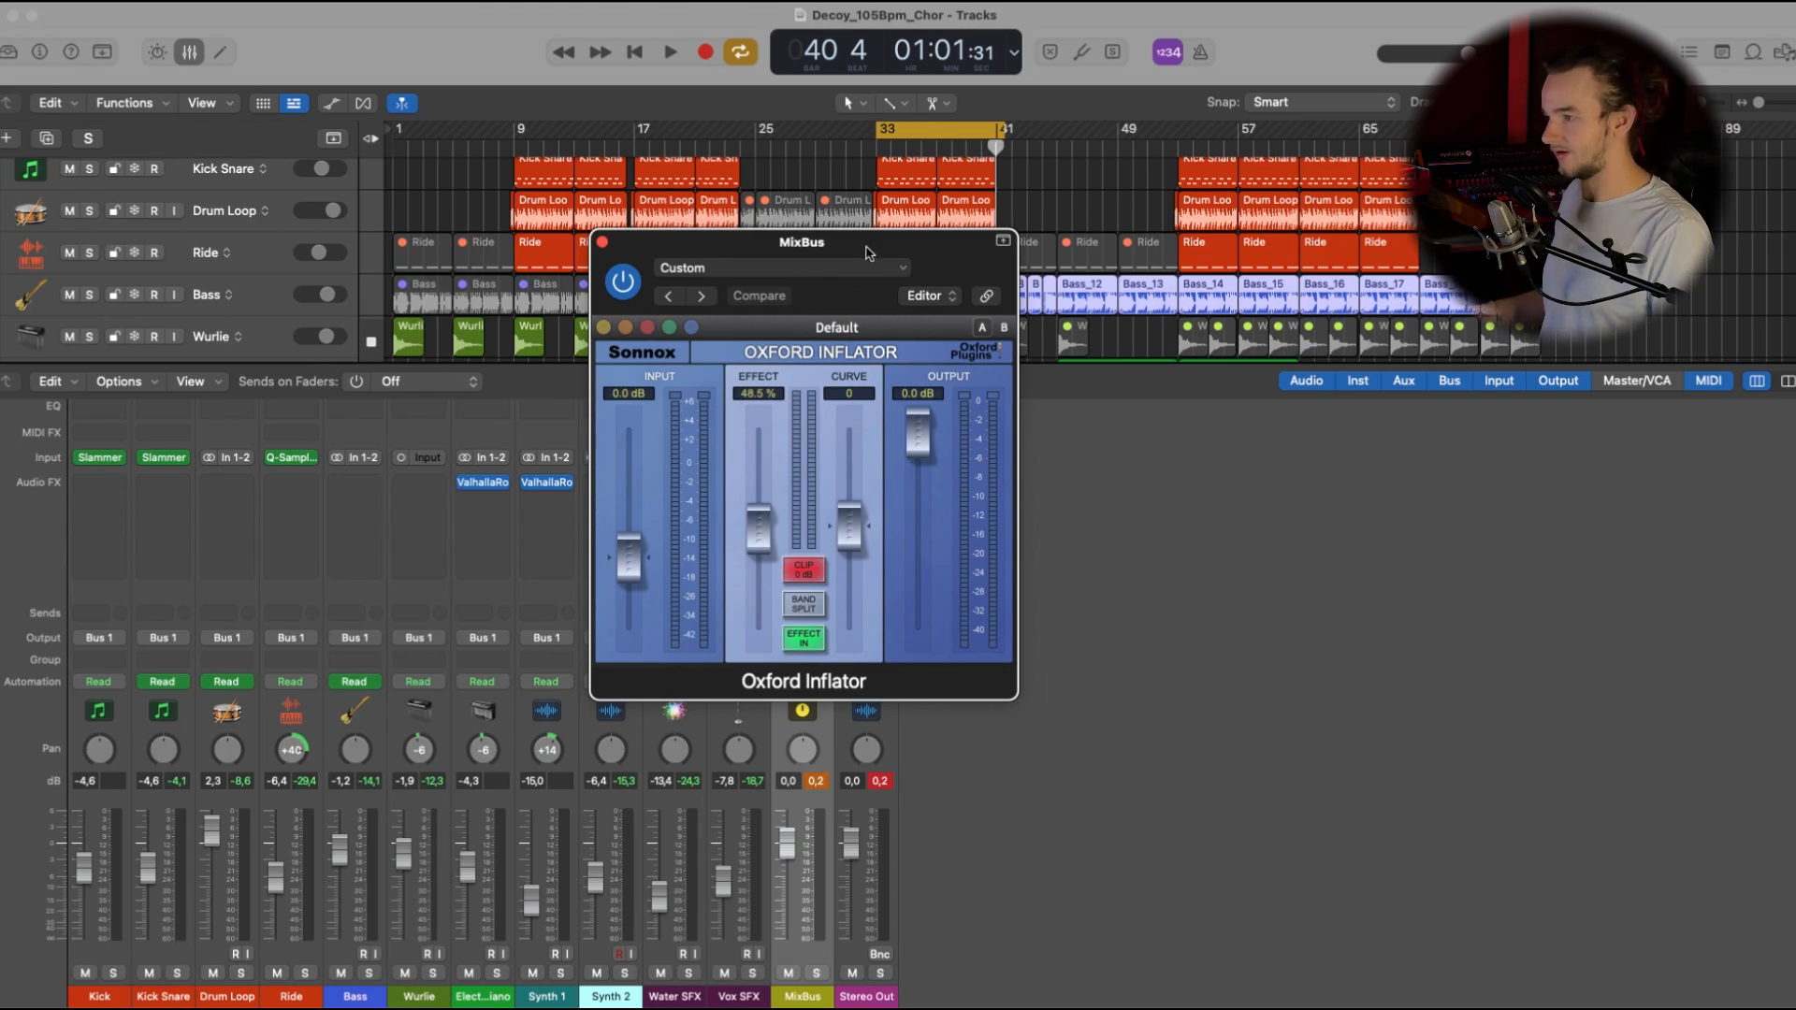
pyautogui.moveTo(884, 257); pyautogui.dragTo(985, 261)
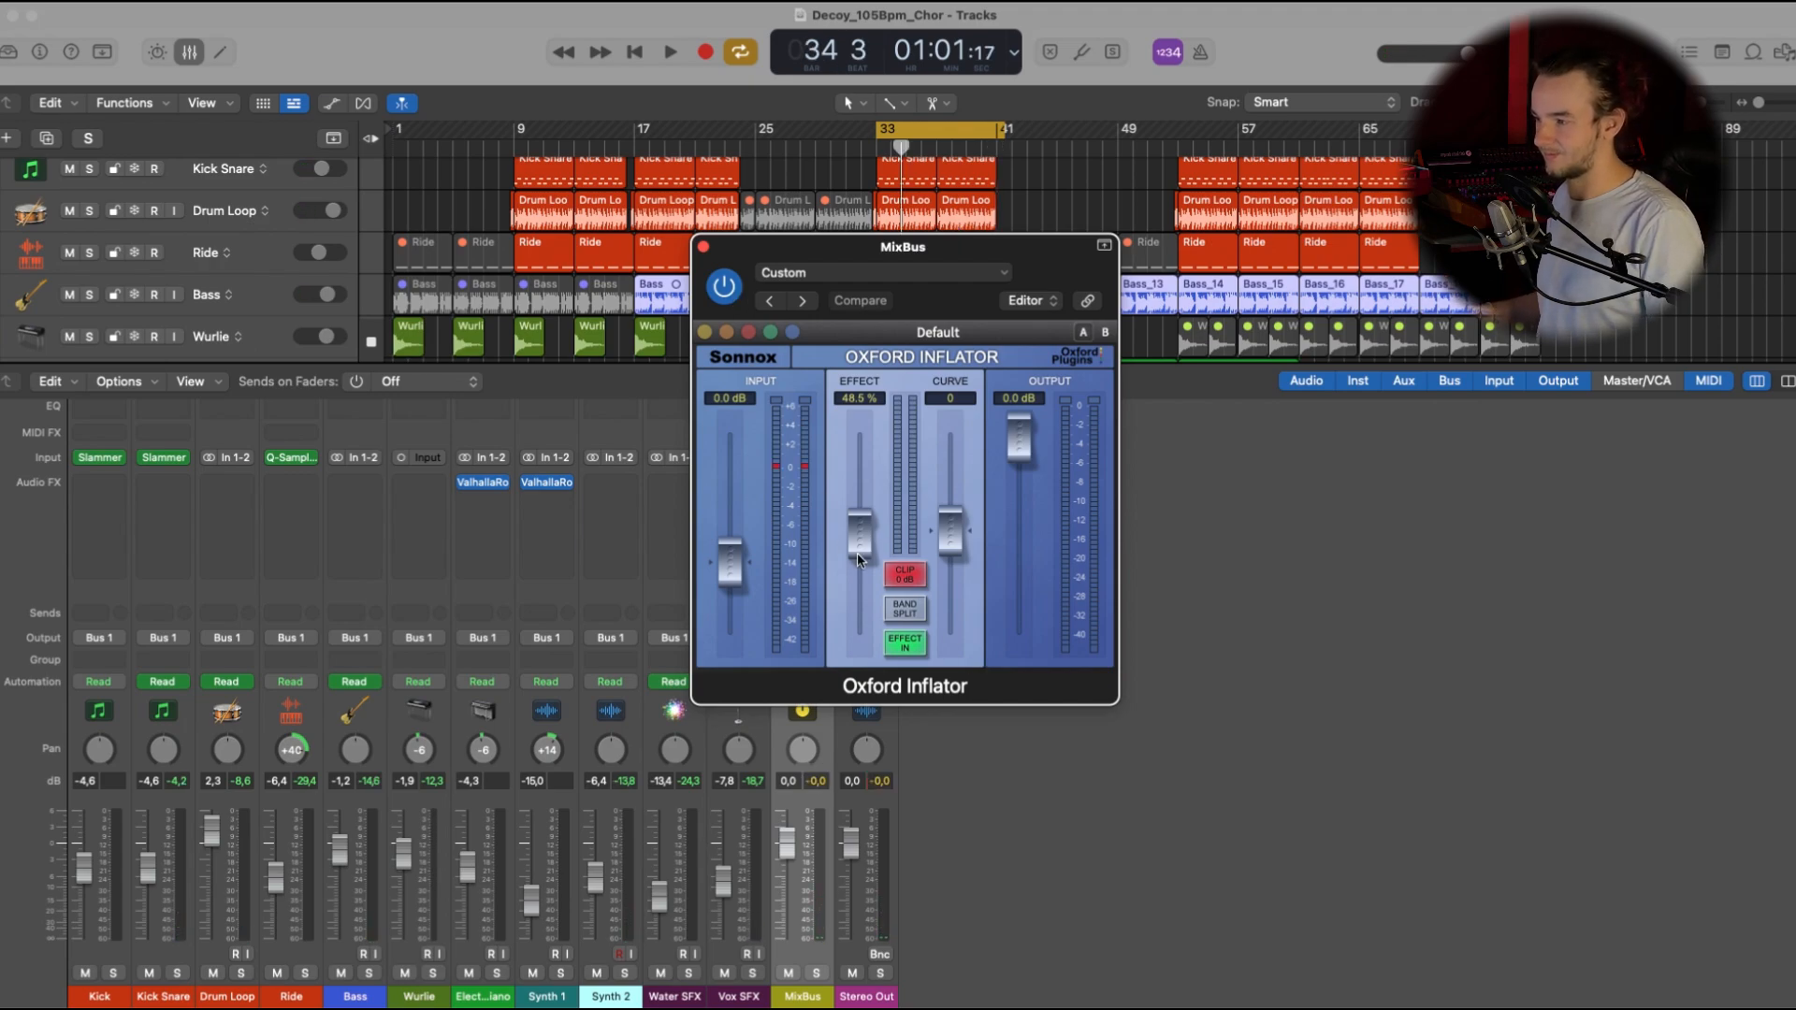
pyautogui.moveTo(850, 530); pyautogui.dragTo(850, 538)
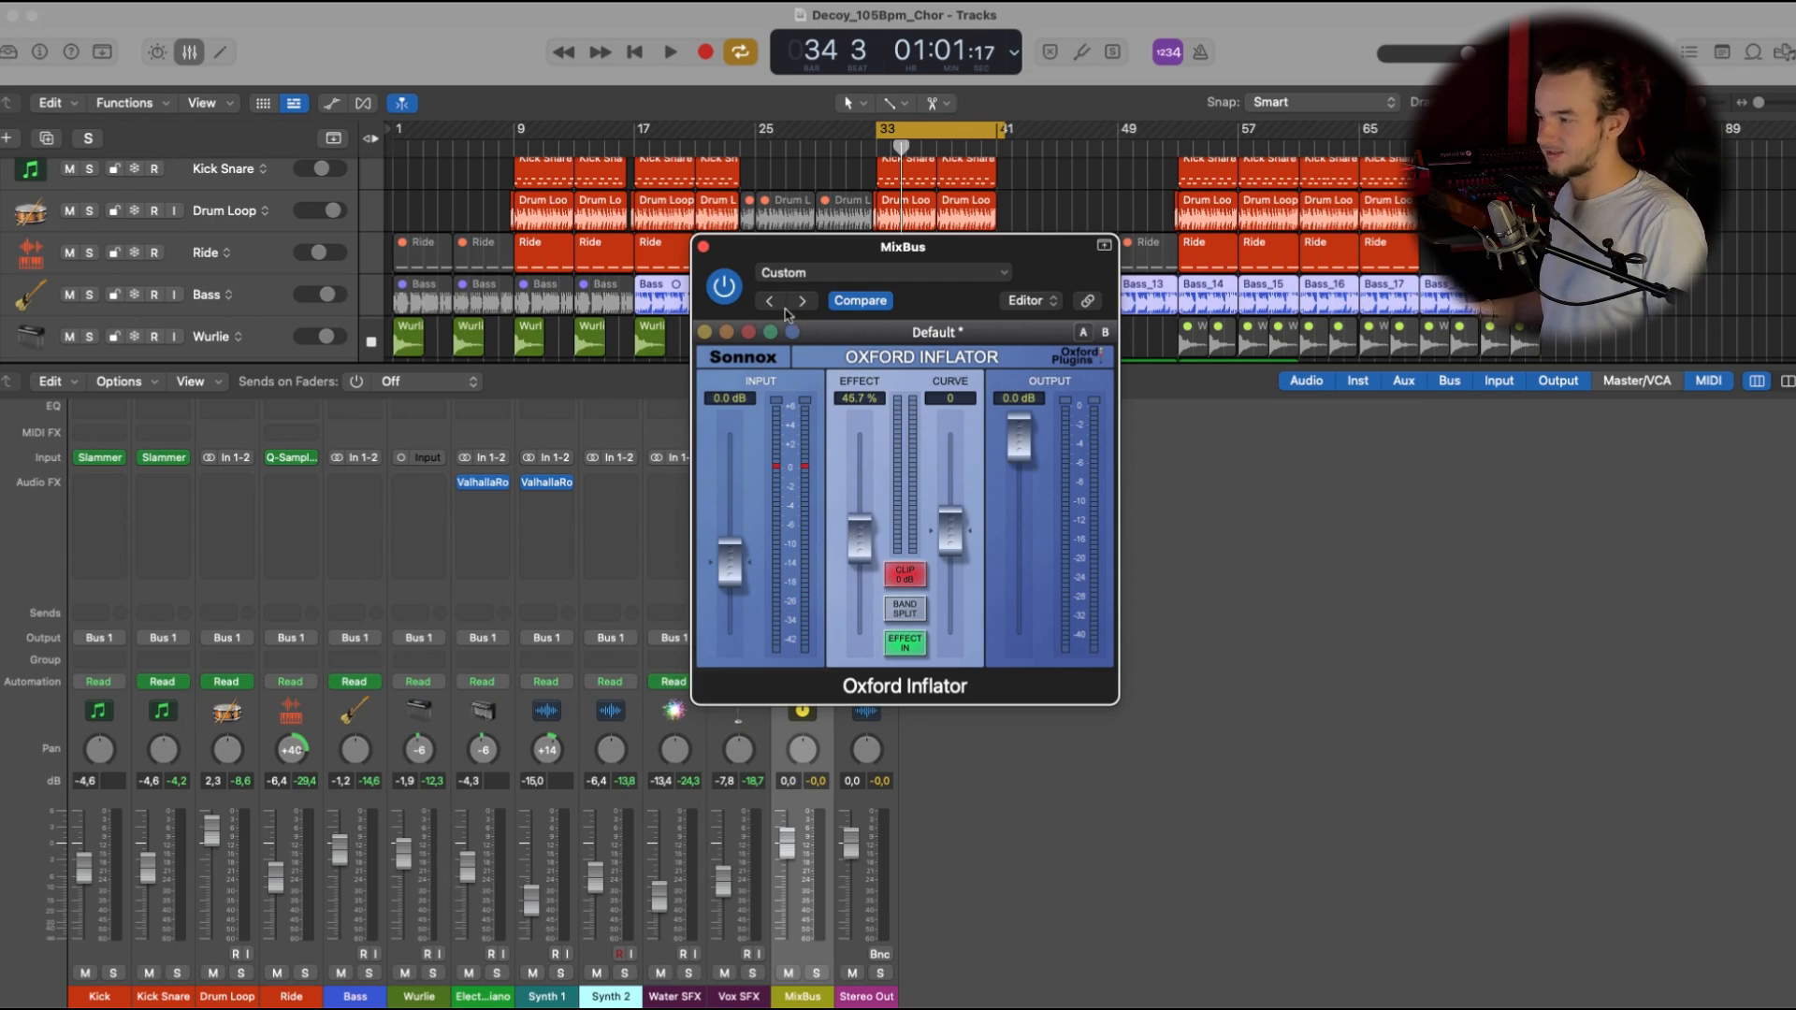
# - Play the looped section and toggle the Oxford Inflator's bypass to compare the processed and unprocessed sound
pyautogui.press('space')
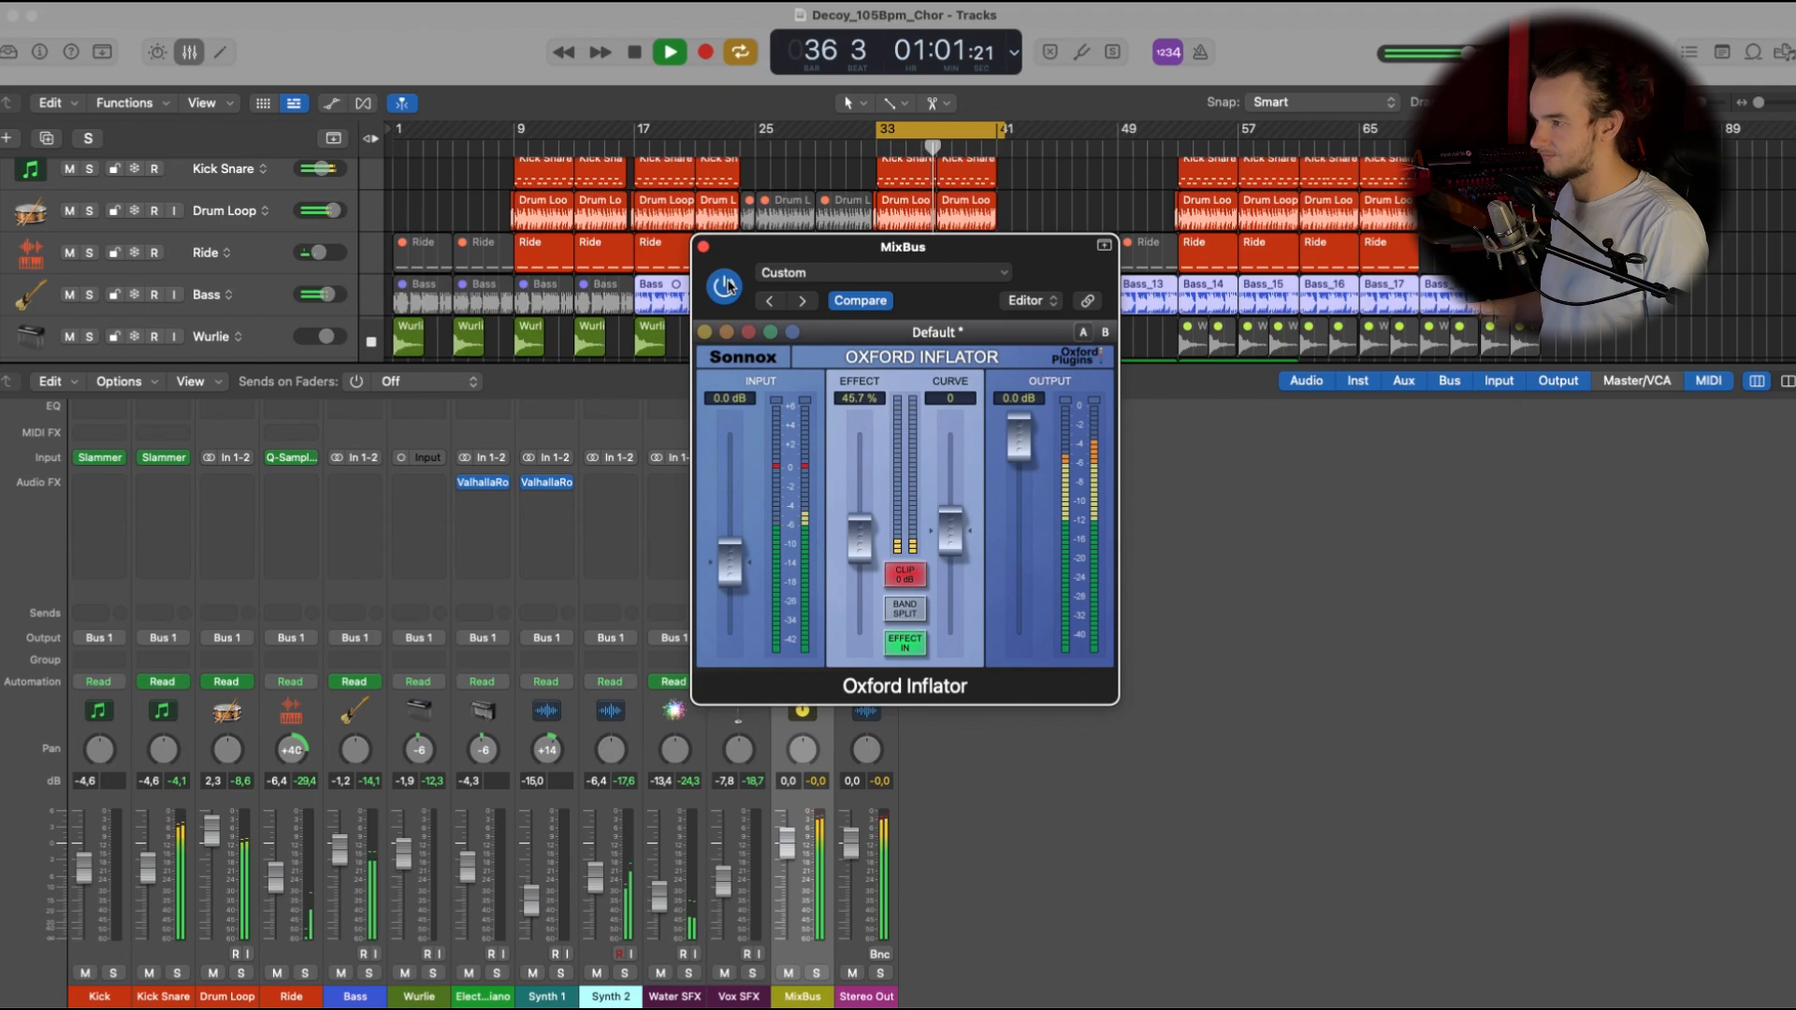
pyautogui.click(726, 285)
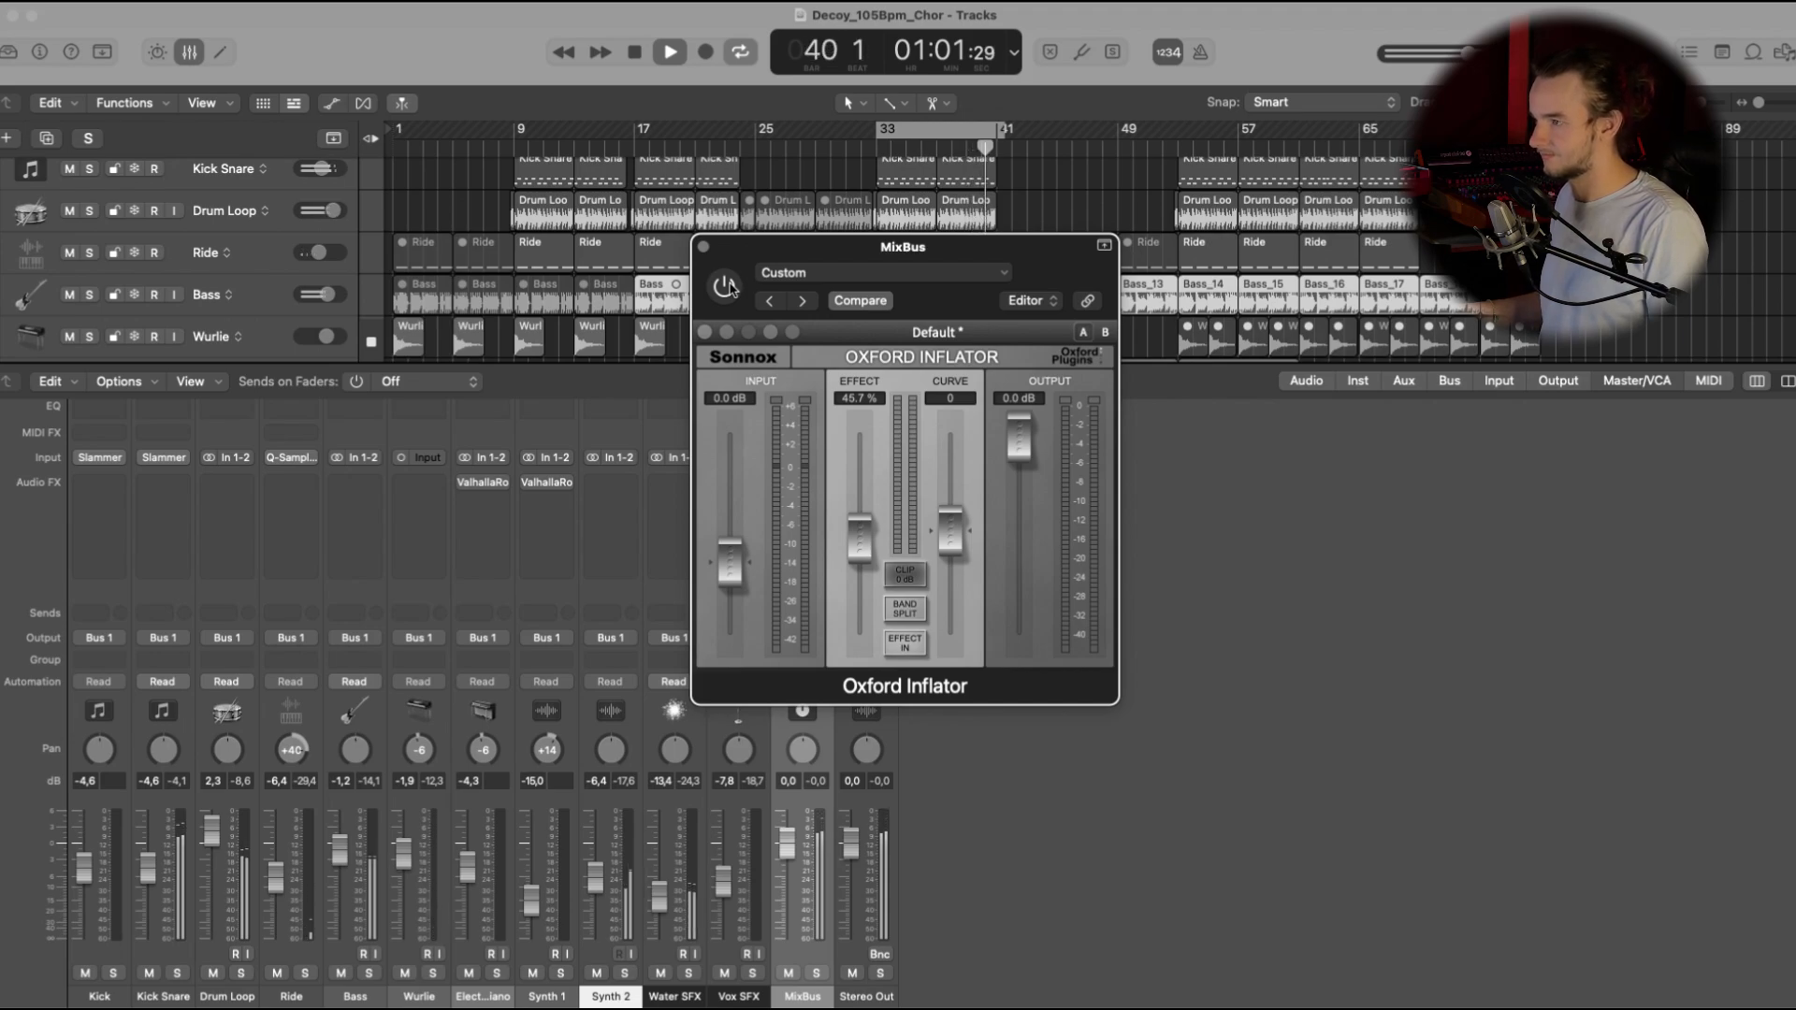
pyautogui.click(725, 286)
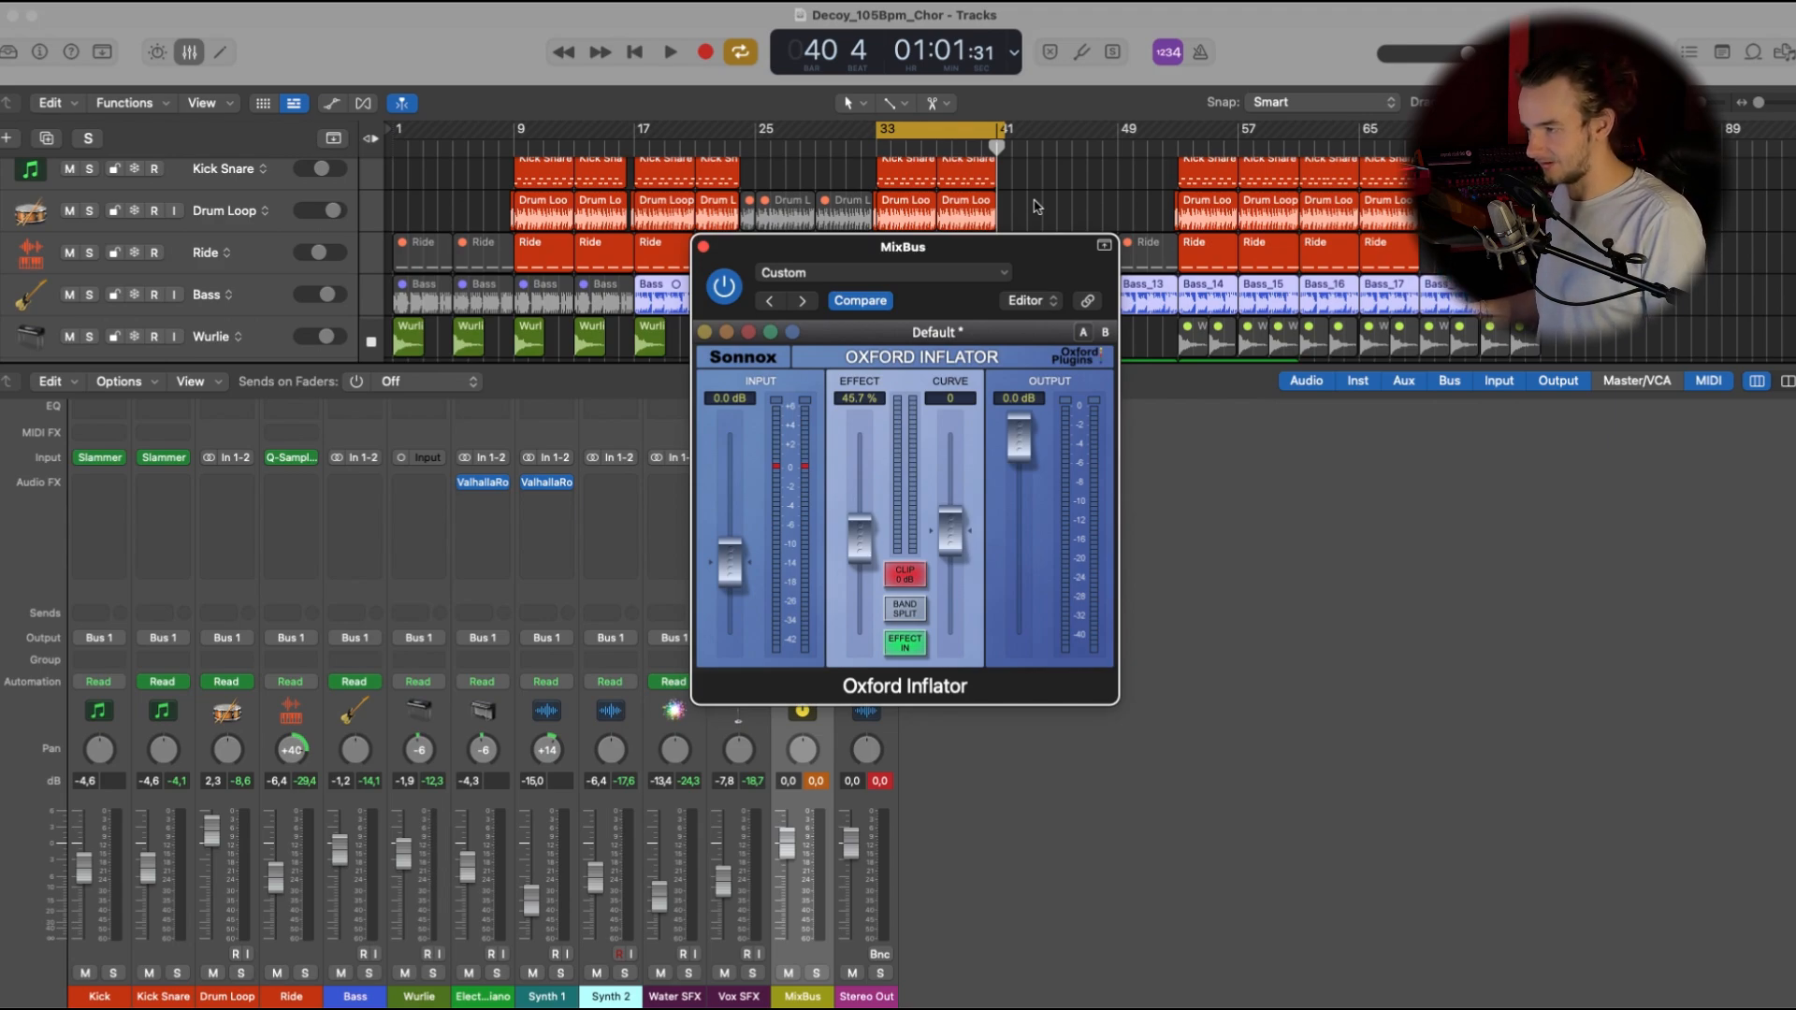
# - Move the Oxford Inflator window clear of the MixBus strip, activate the Weiss Deess and review its settings
pyautogui.moveTo(1044, 263); pyautogui.dragTo(1033, 262)
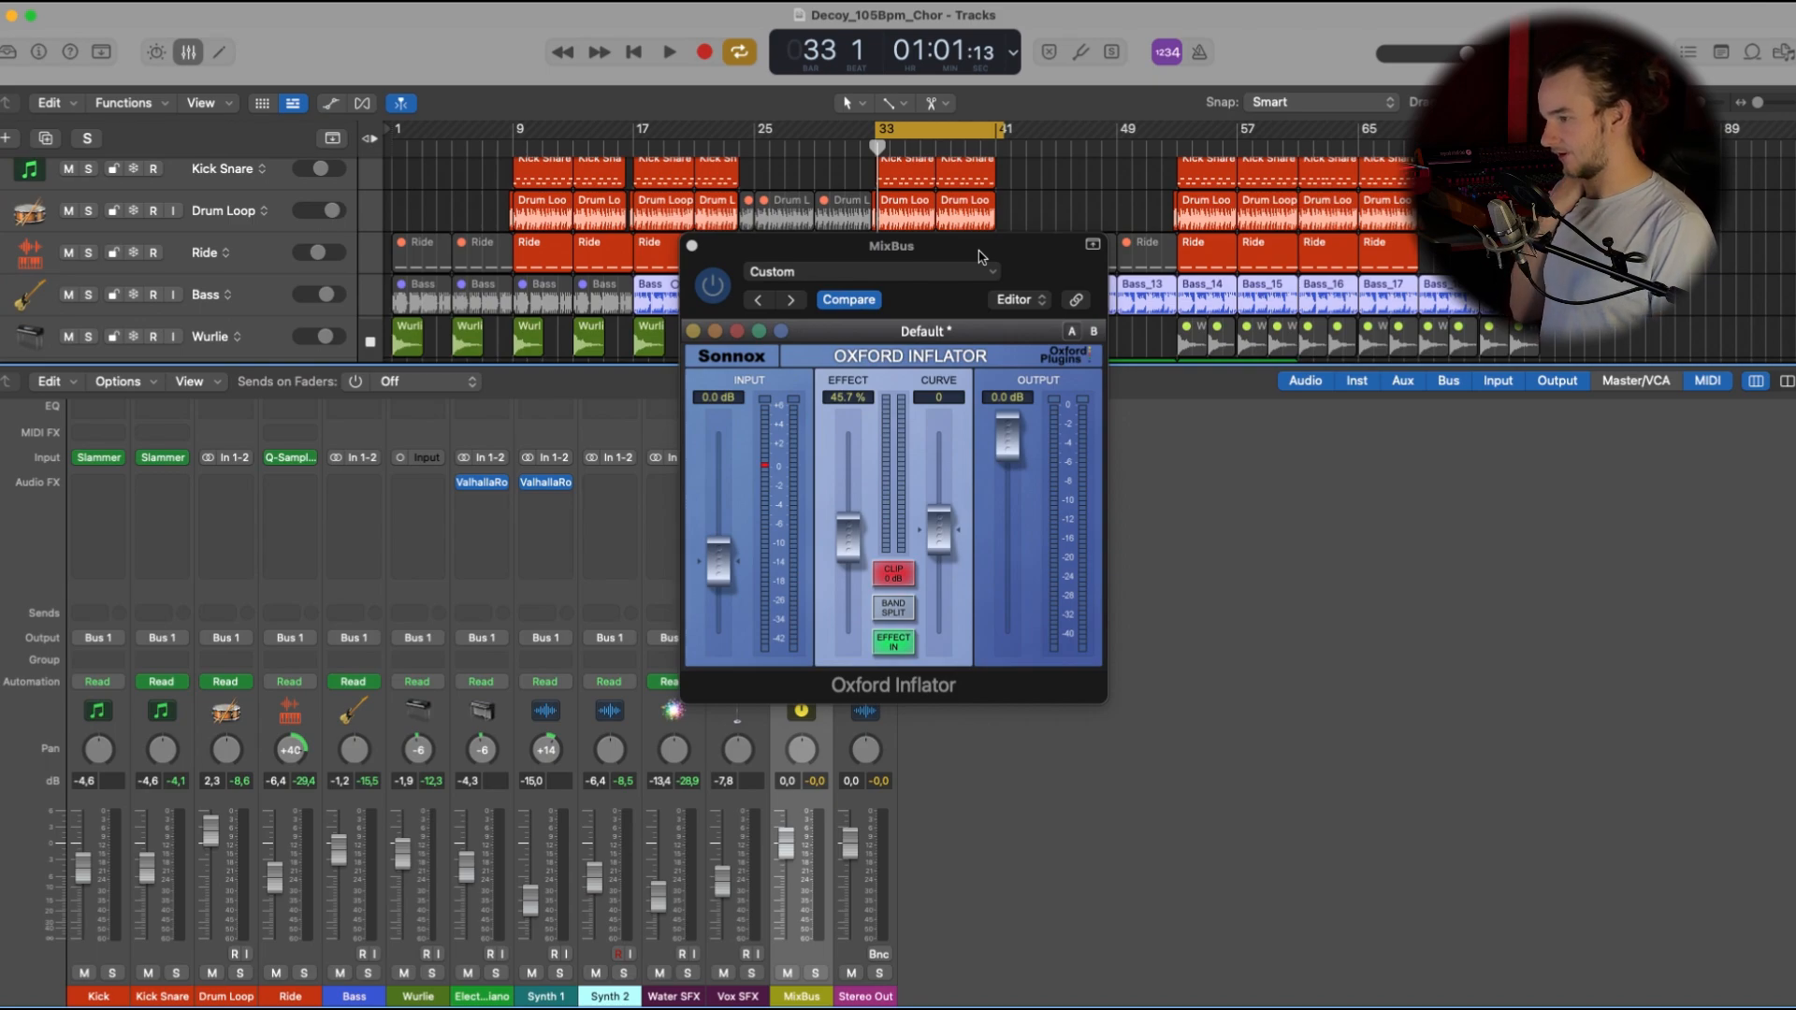
pyautogui.moveTo(988, 254); pyautogui.dragTo(1358, 232)
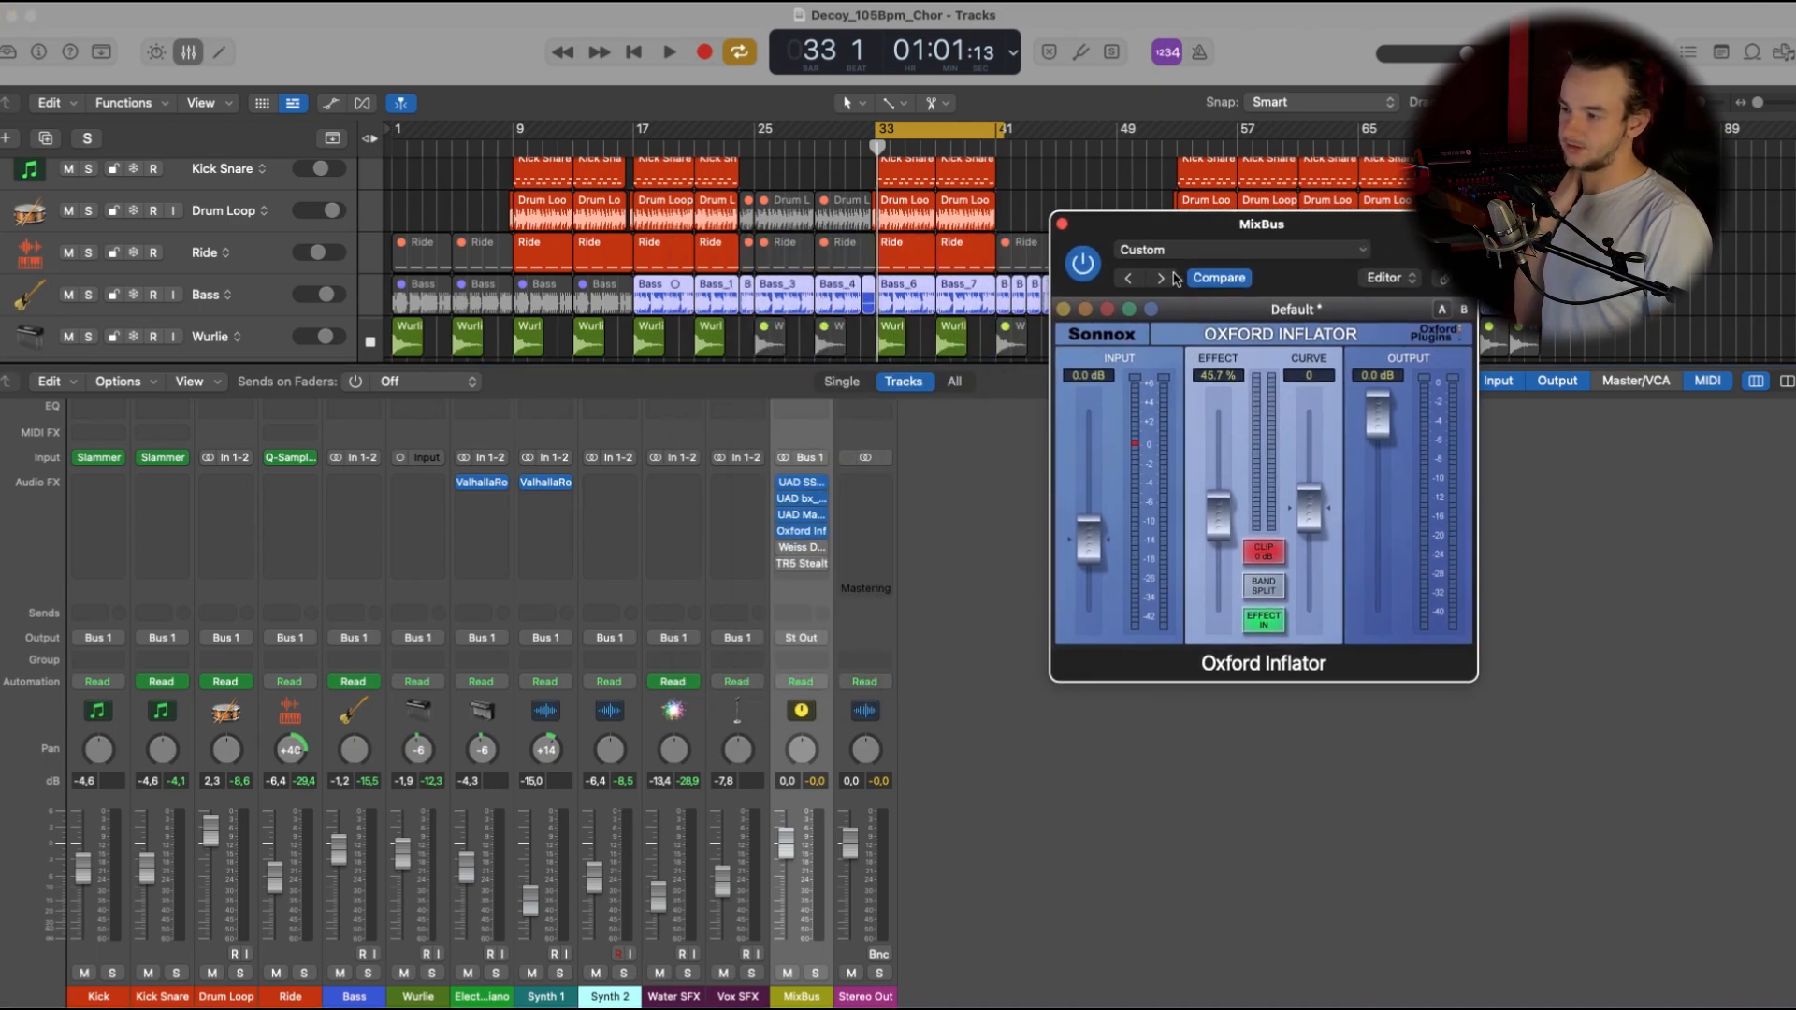
pyautogui.click(783, 548)
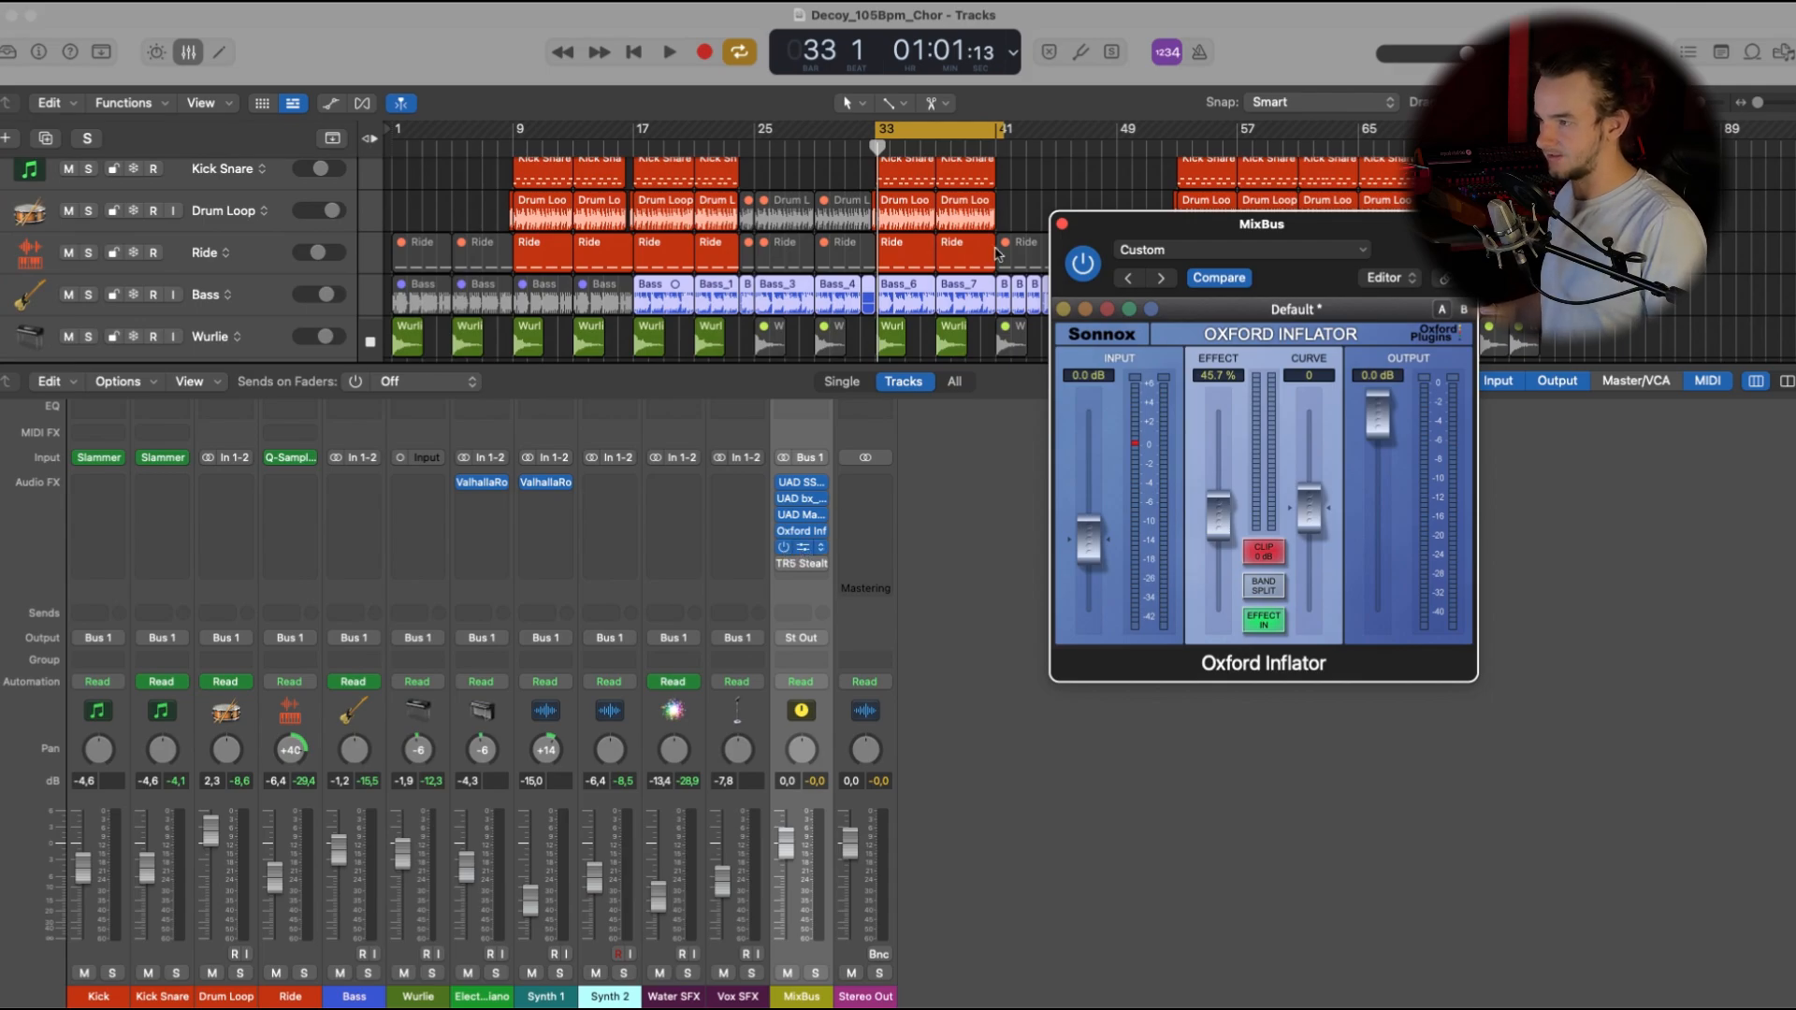
pyautogui.click(803, 547)
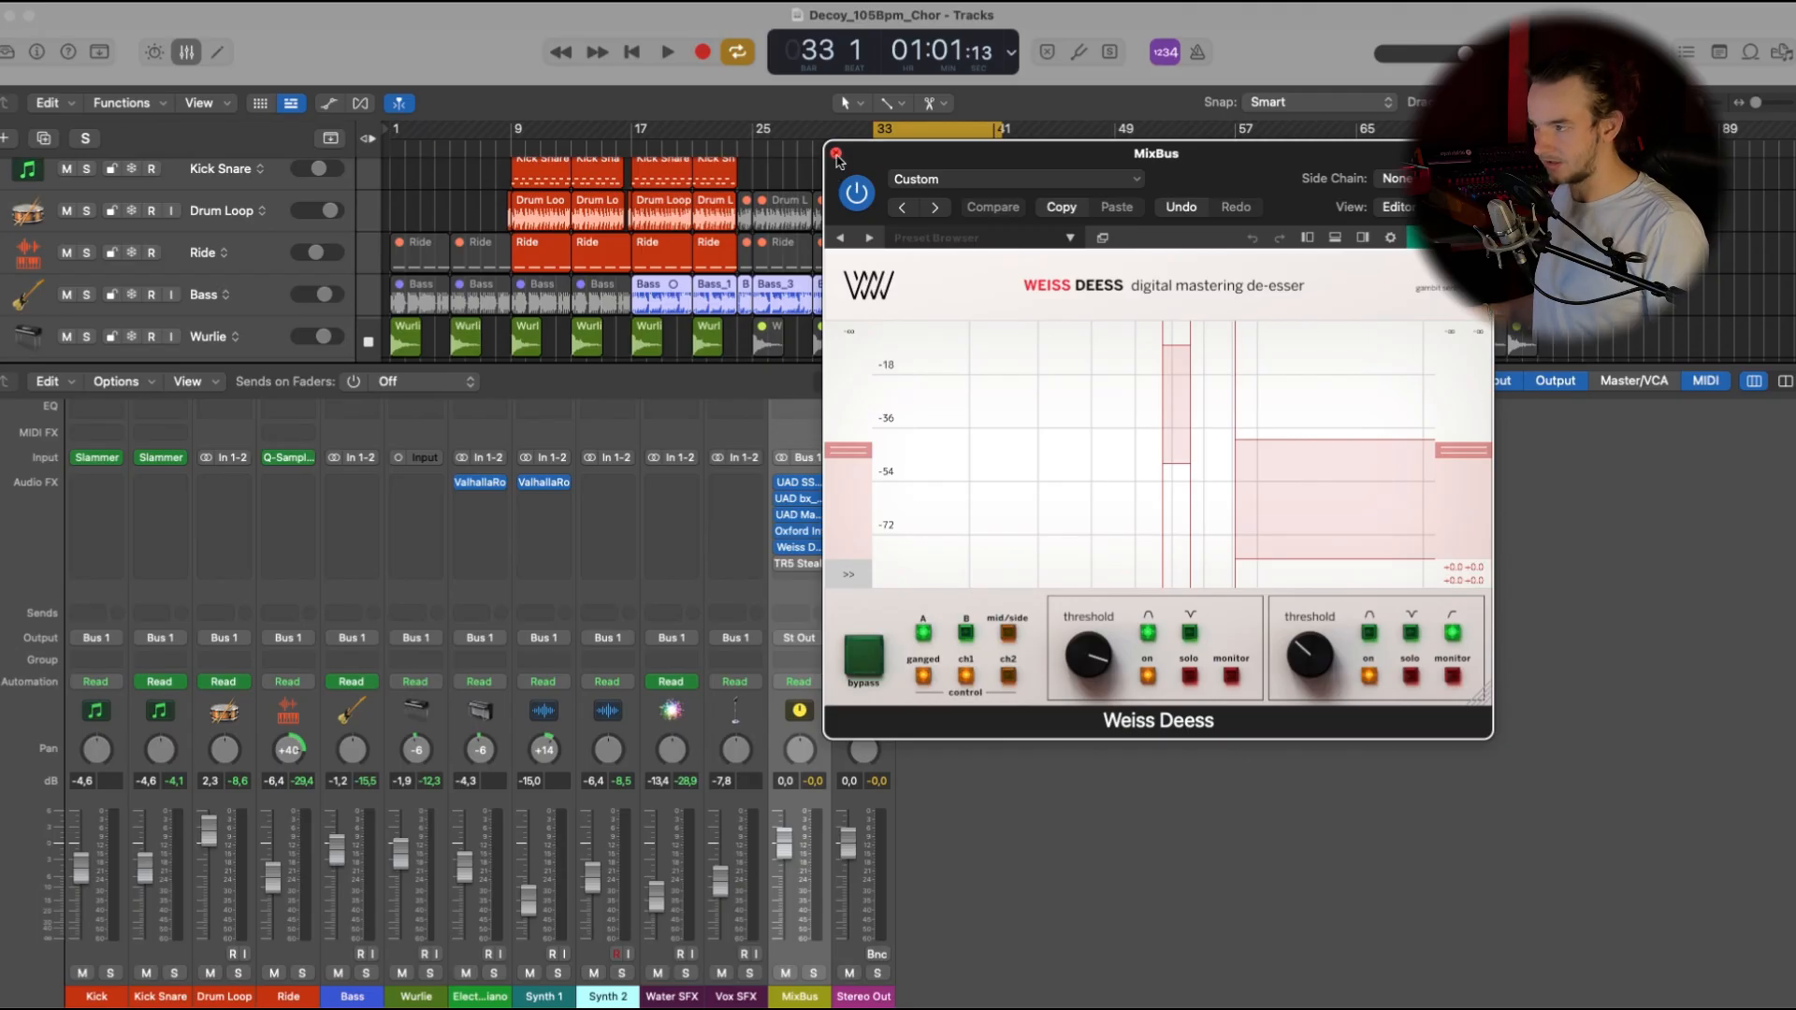
pyautogui.click(836, 155)
# - Open the TR5 Stealth Limiter on the MixBus and compare the looped section with the limiter active and bypassed
pyautogui.click(798, 564)
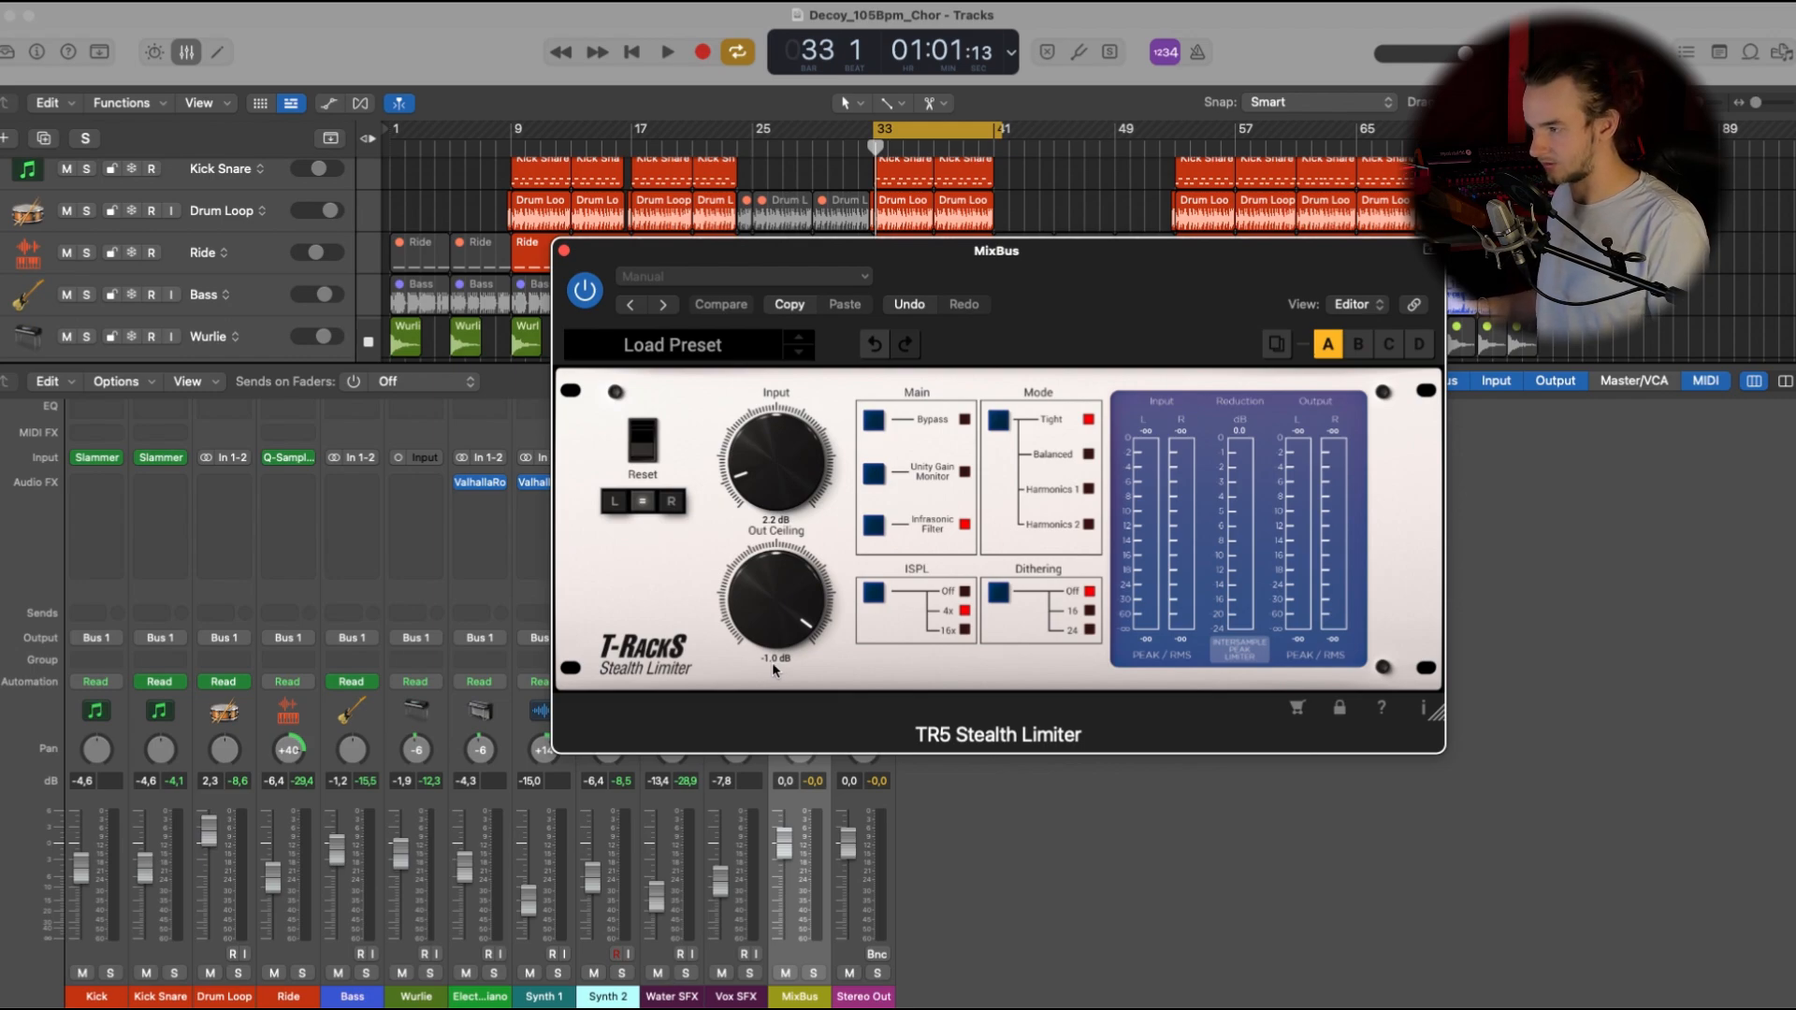
pyautogui.moveTo(772, 662); pyautogui.dragTo(691, 631)
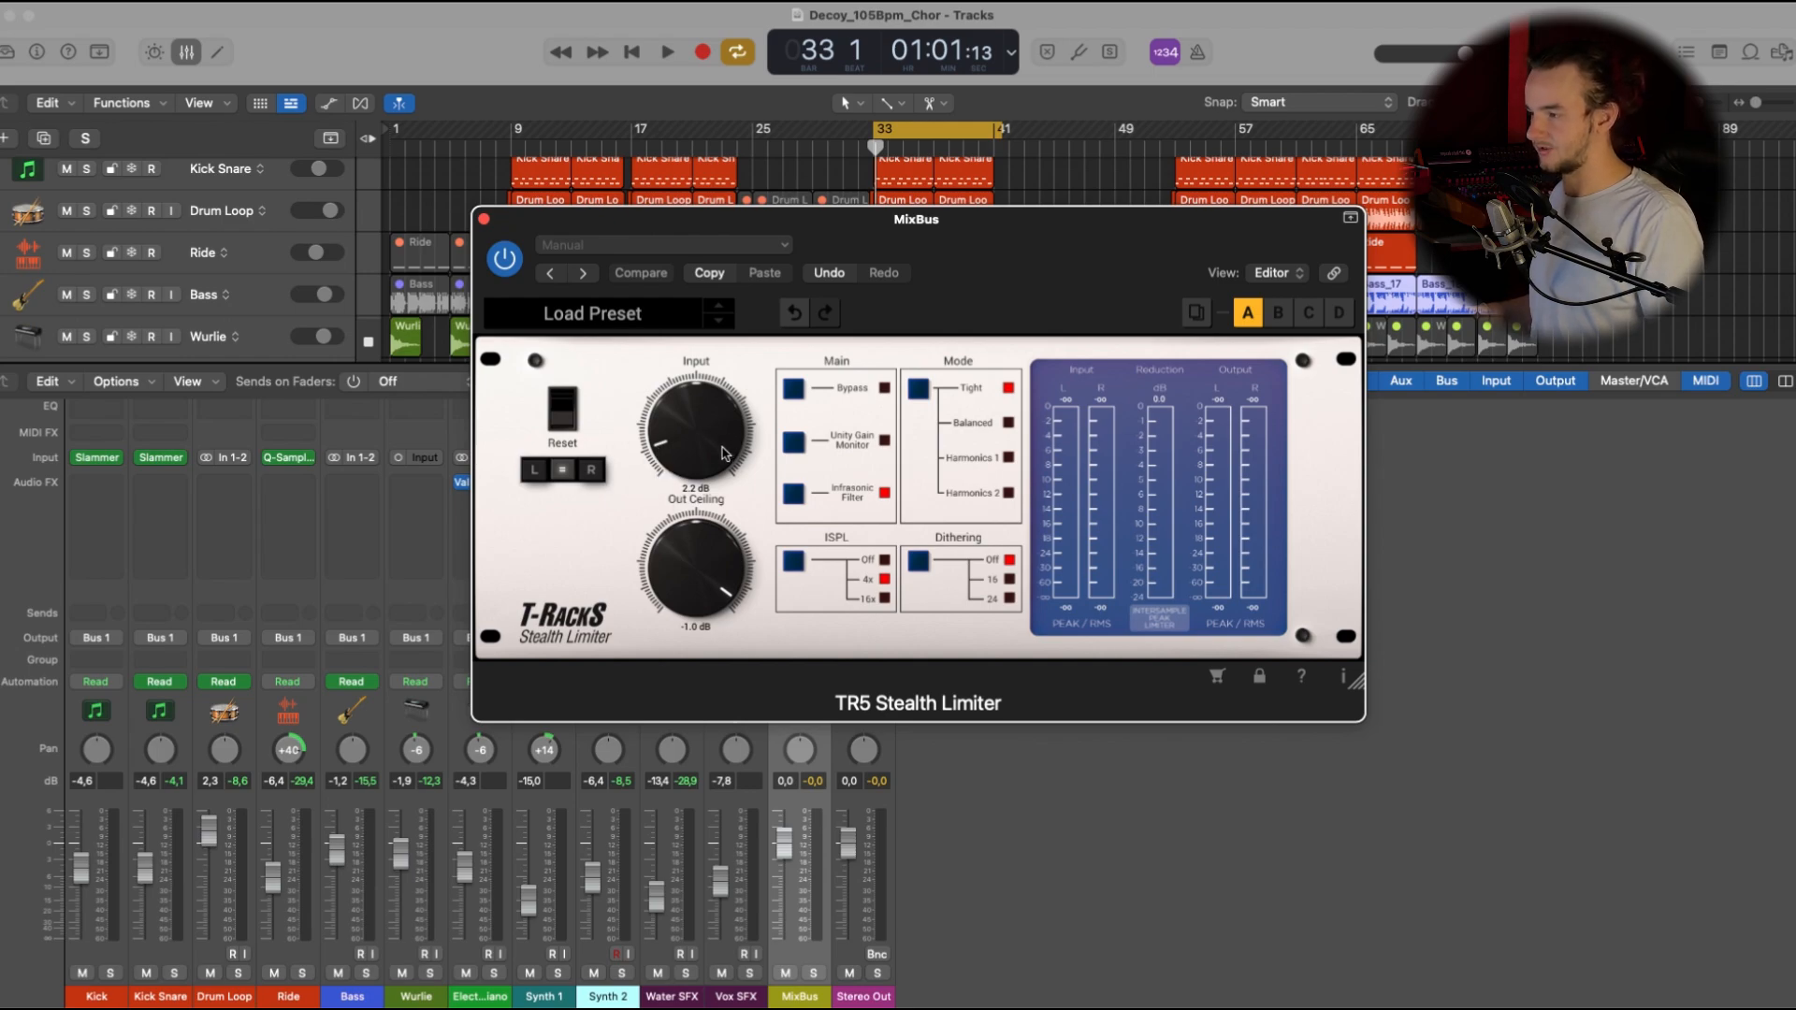
pyautogui.press('space')
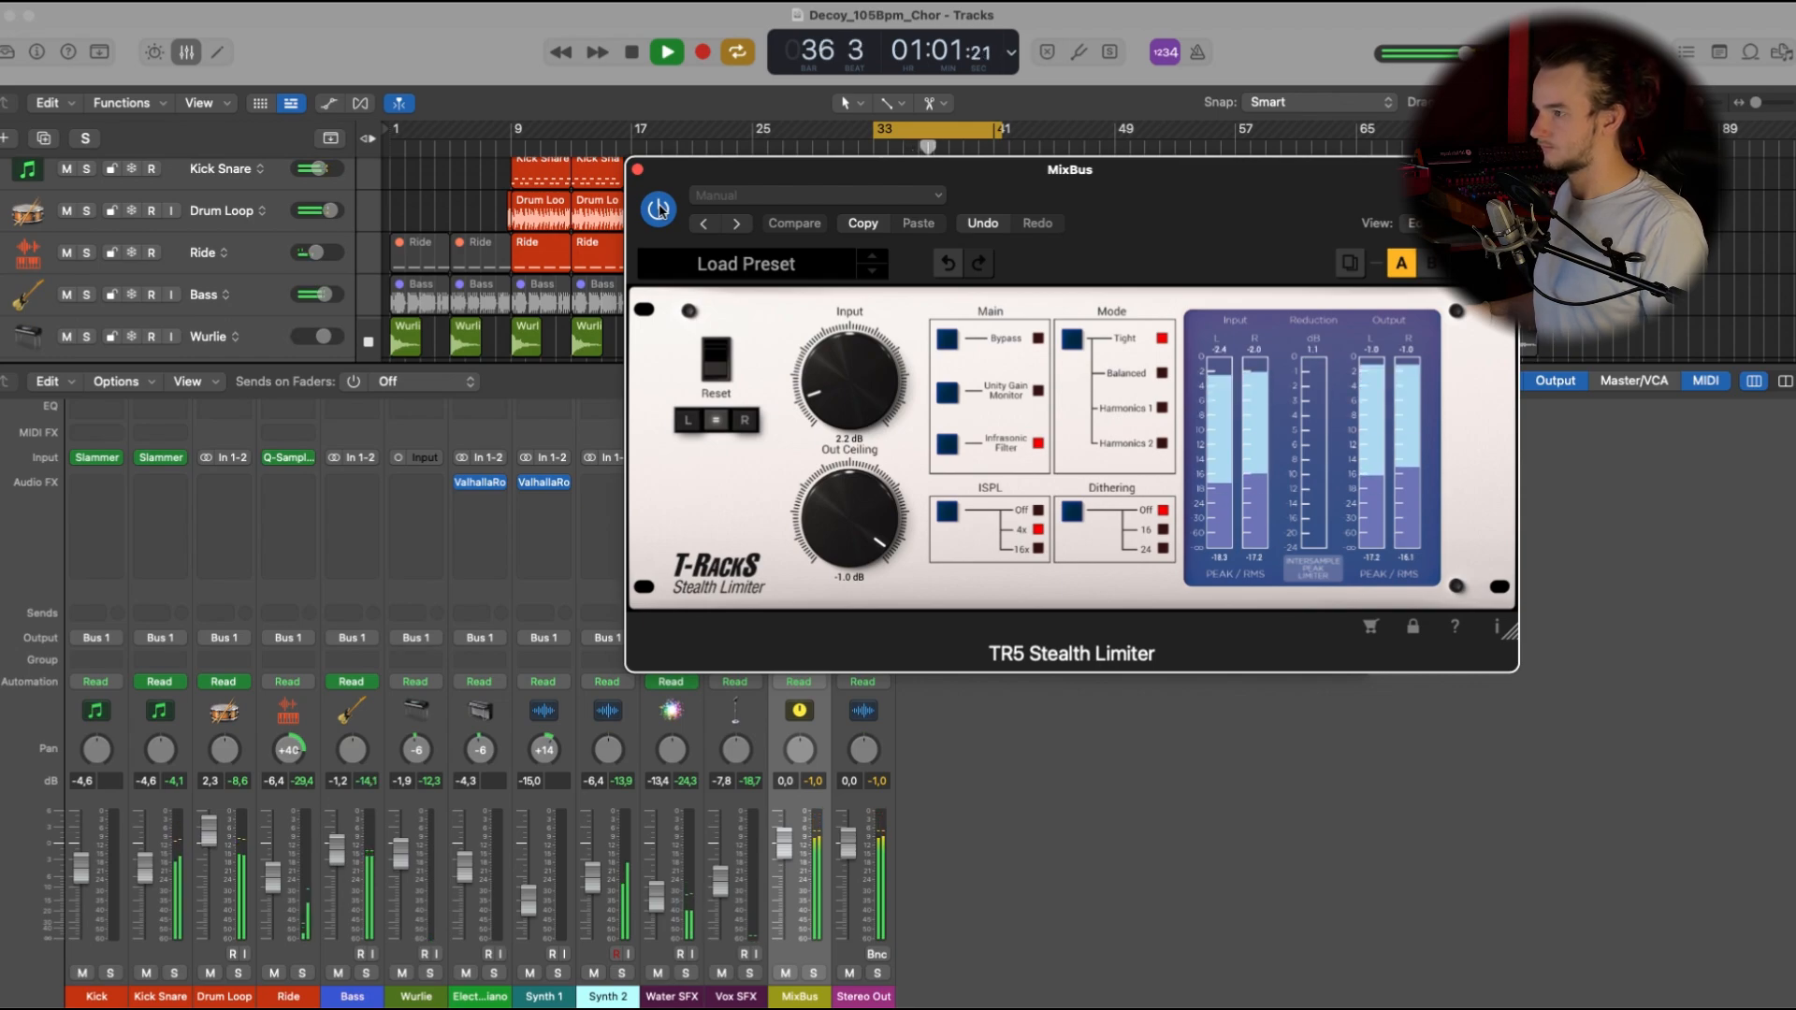
pyautogui.click(660, 207)
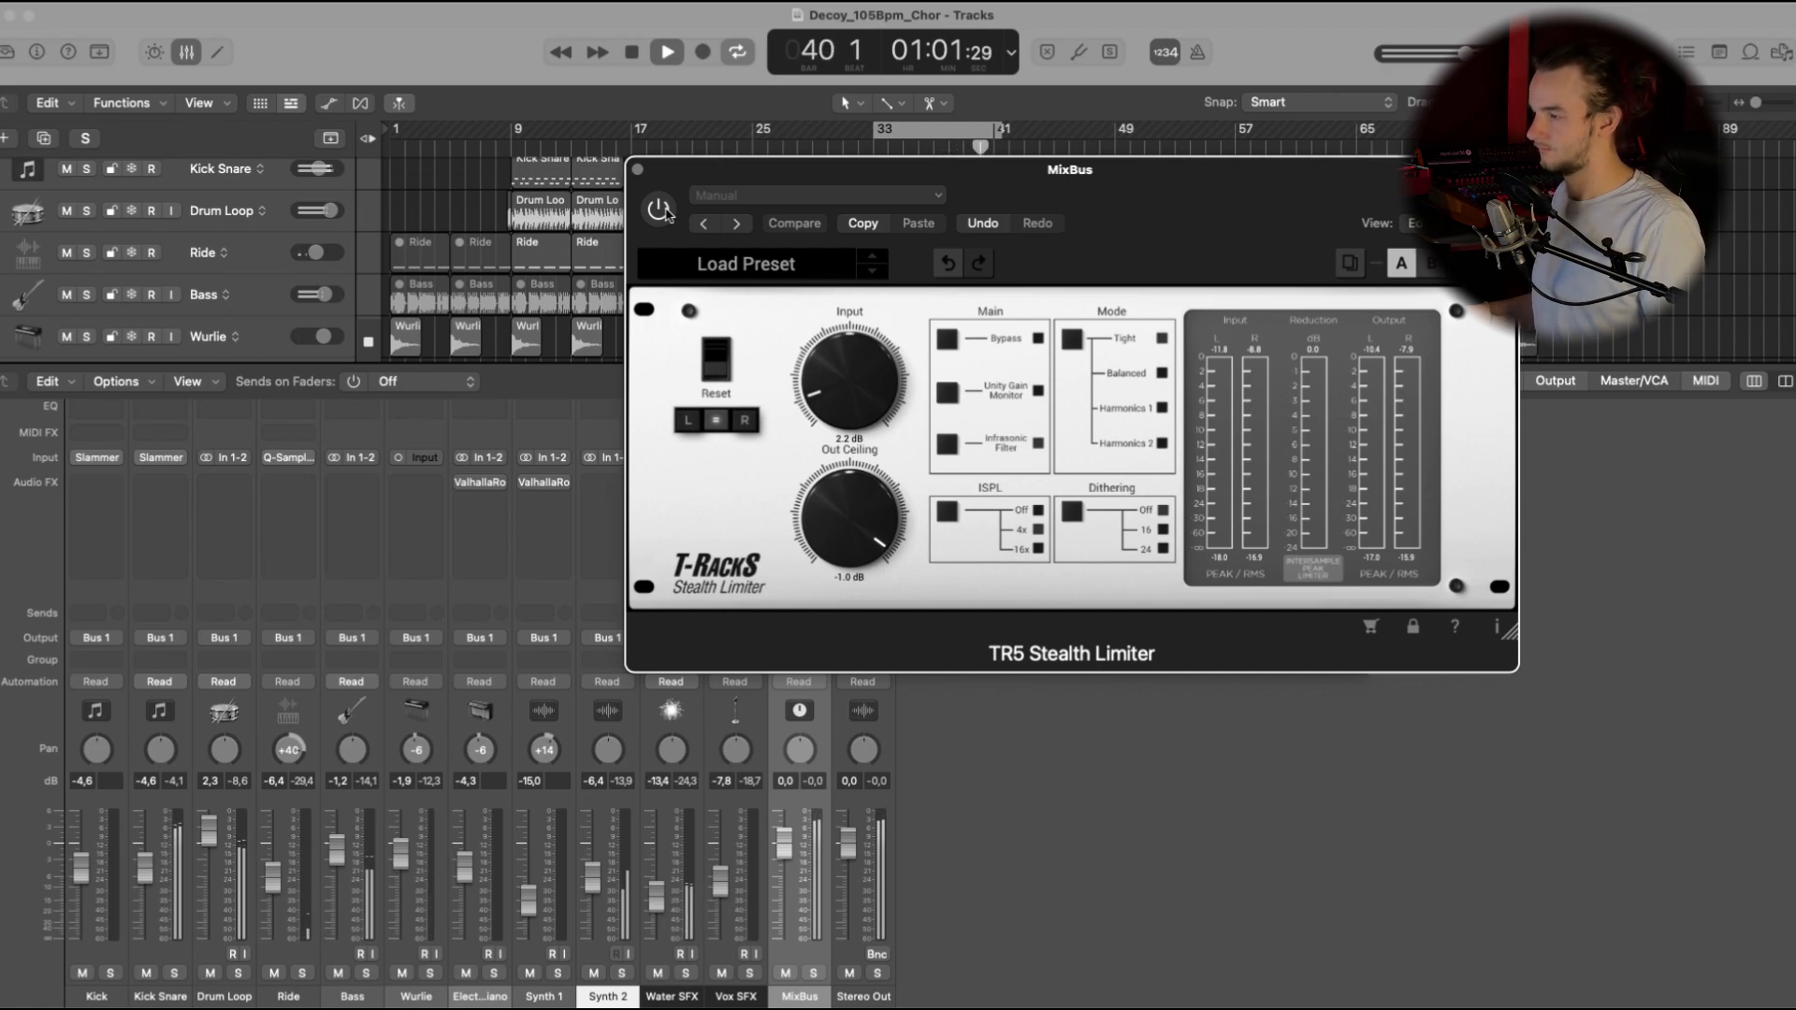
pyautogui.press('space')
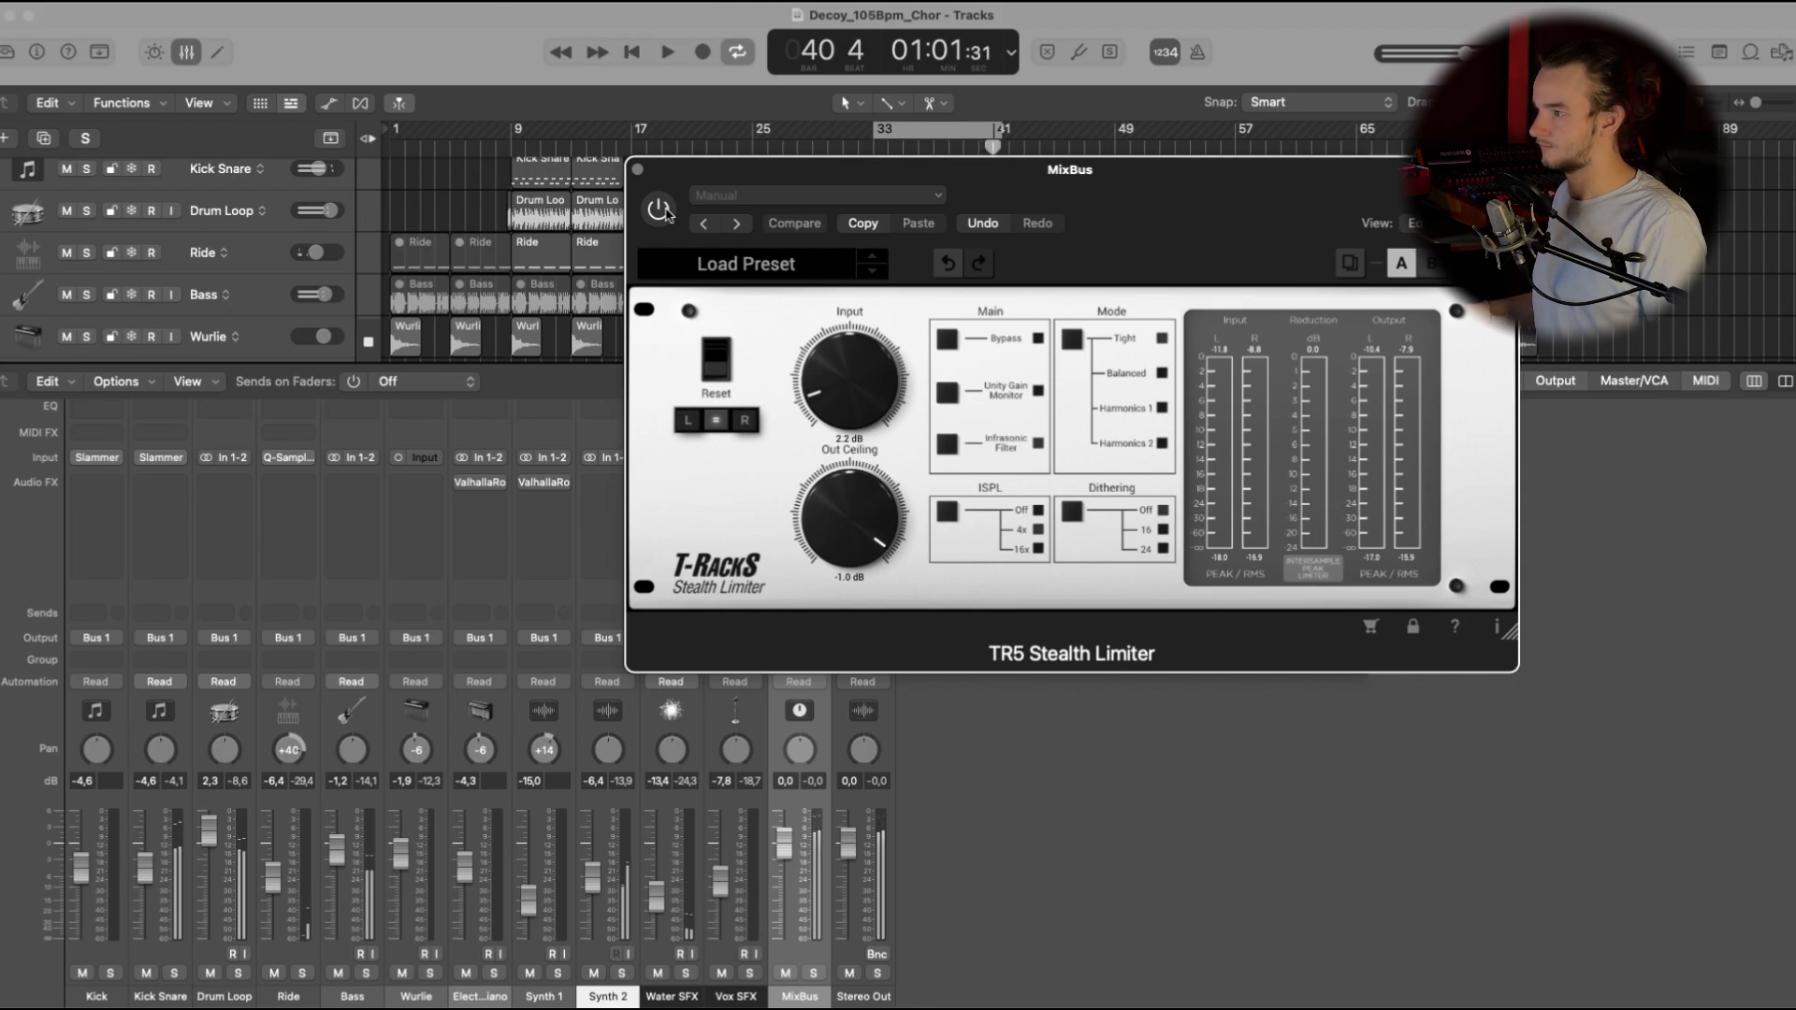